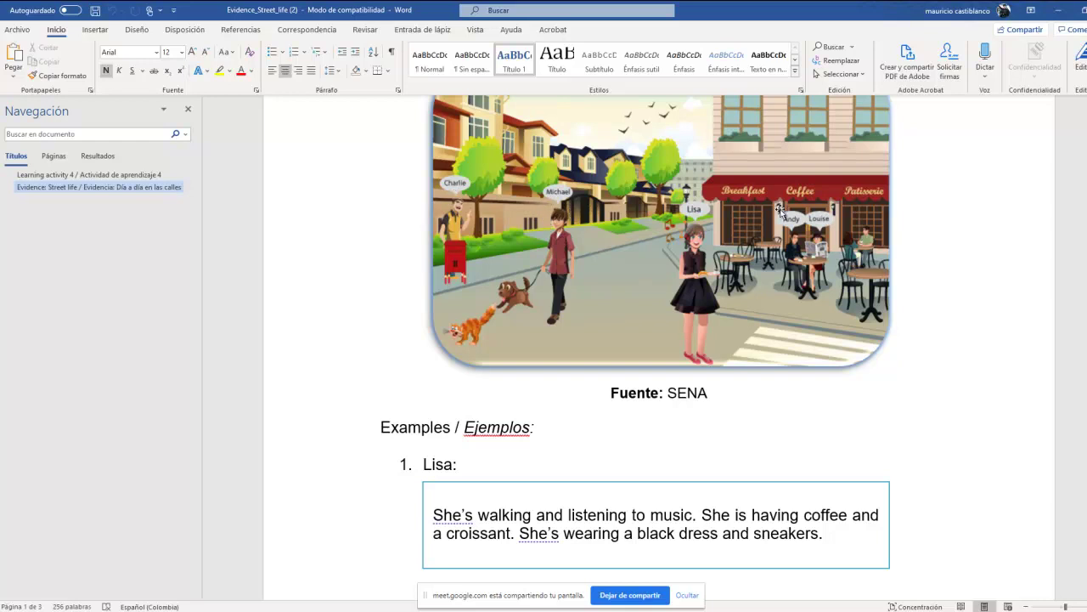
Step: Review the Street life worksheet from the Lisa example through the Charlie, Michael, Andy and Louise boxes, returning to its beginning
scroll(799, 295, down, 4)
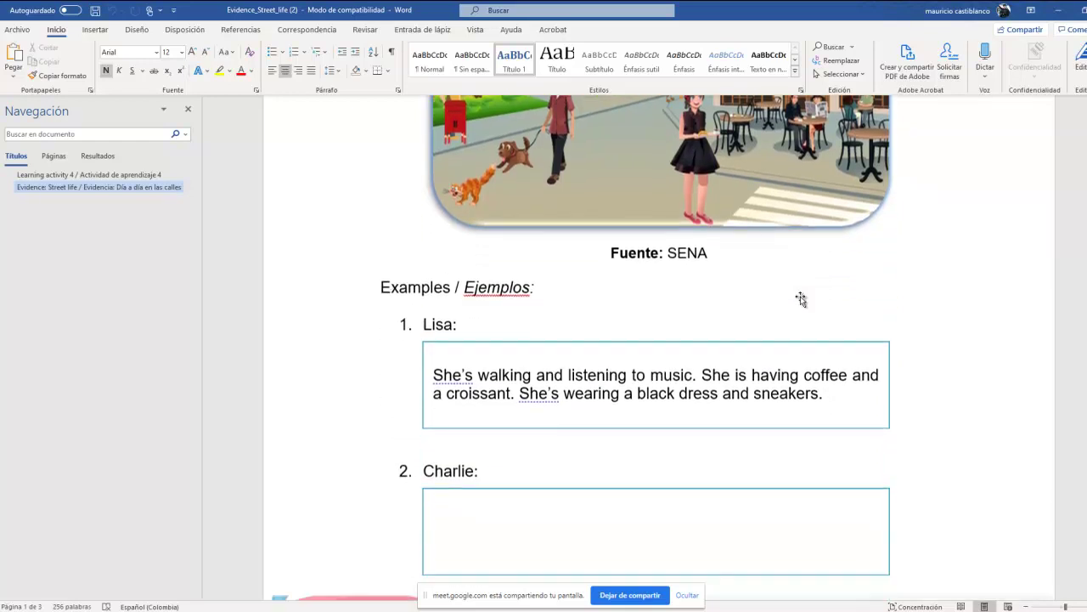
scroll(478, 450, down, 7)
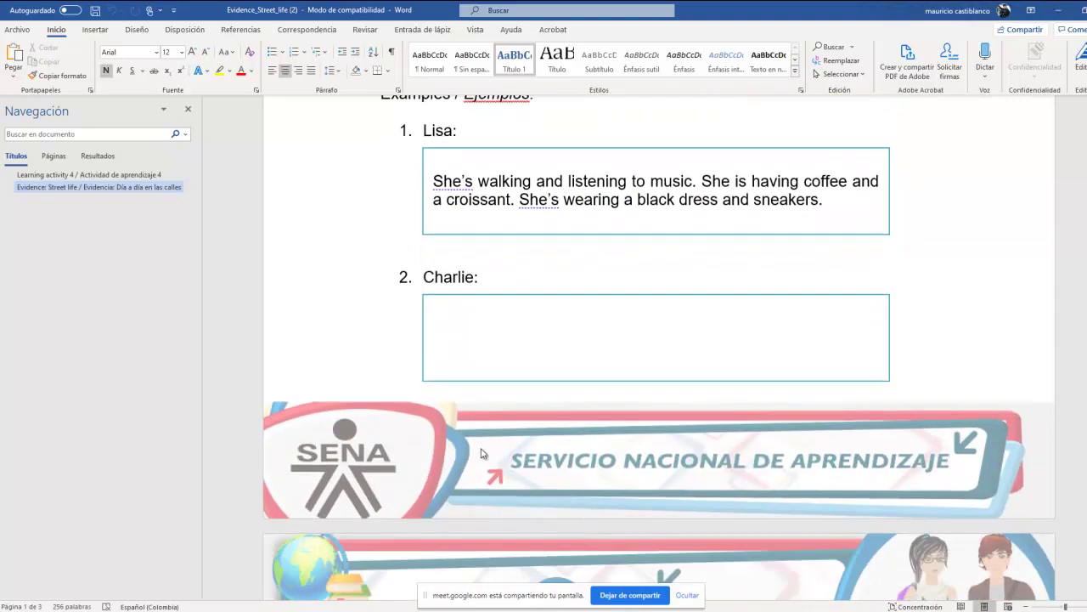
scroll(482, 448, down, 8)
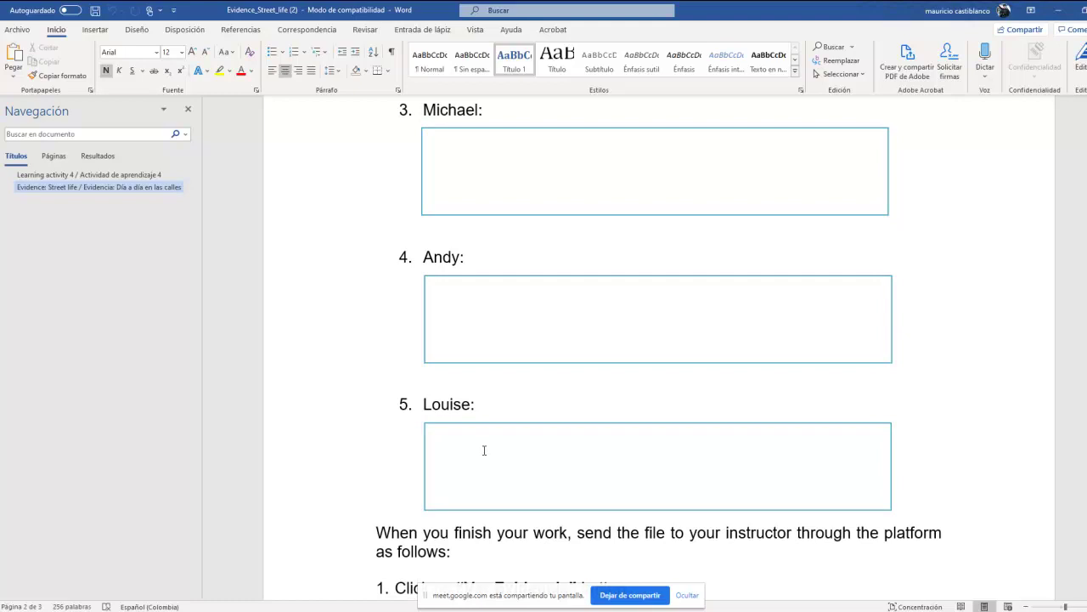
scroll(484, 450, up, 20)
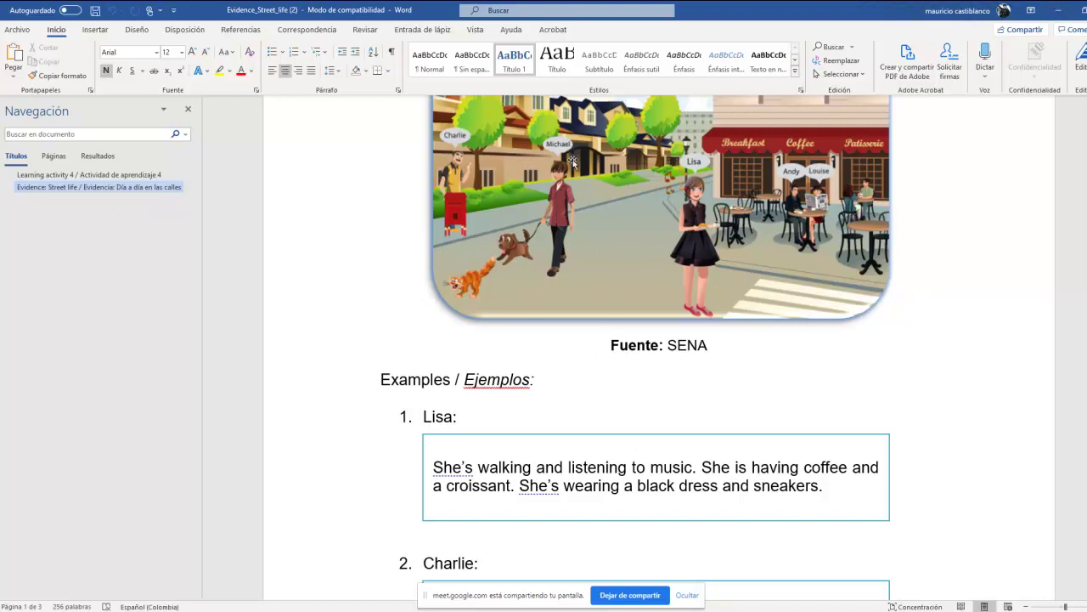
key(ctrl+Home)
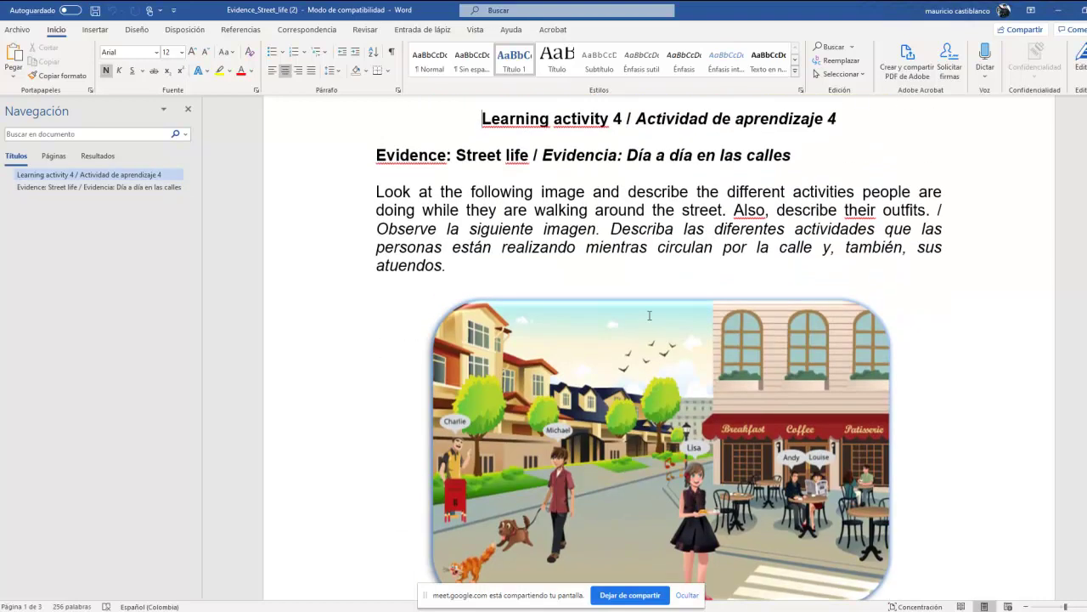
Step: Switch to the course site in the browser and start the interactive activity "What do they look like?" from evidence 3 of 7
click(1050, 11)
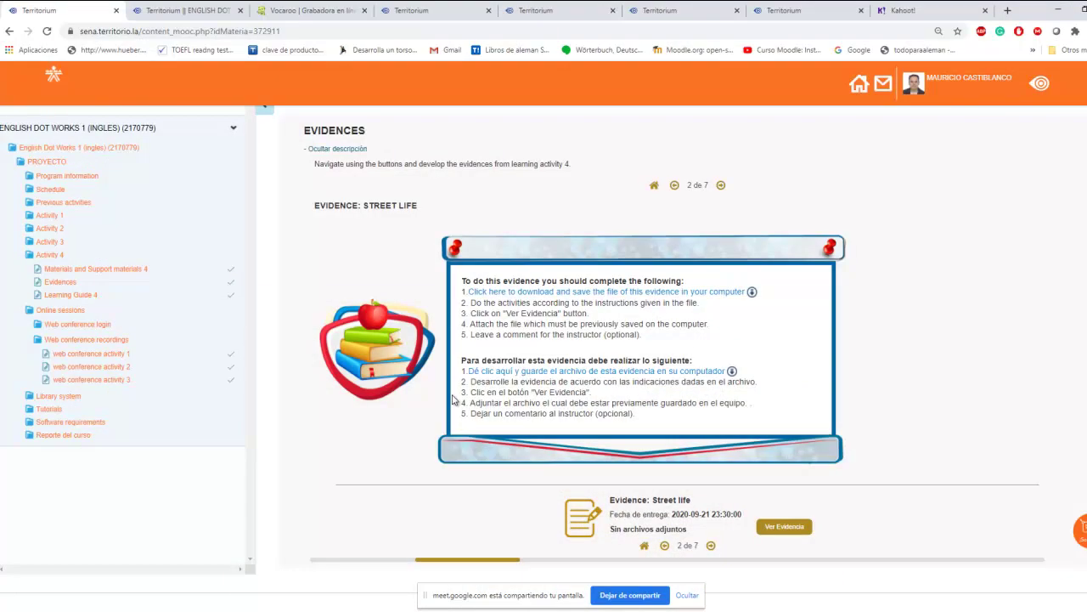
click(711, 546)
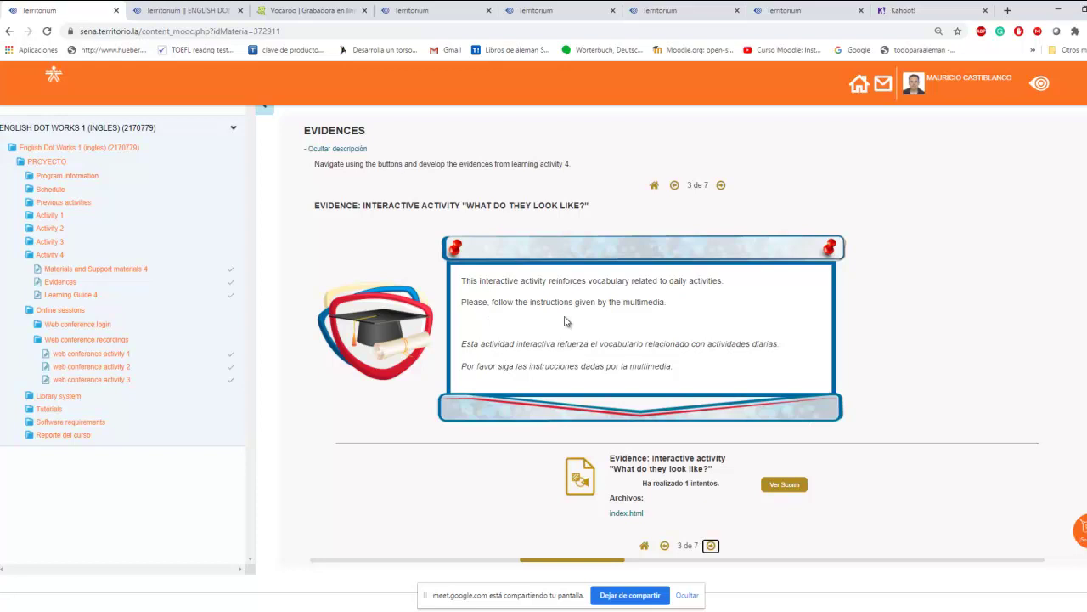
click(784, 485)
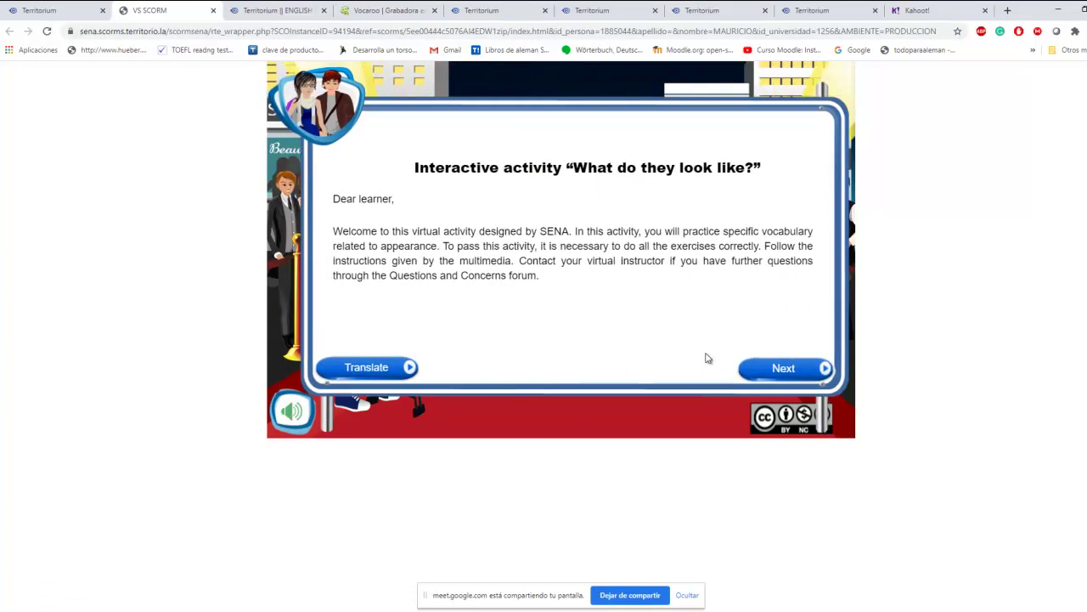
click(747, 369)
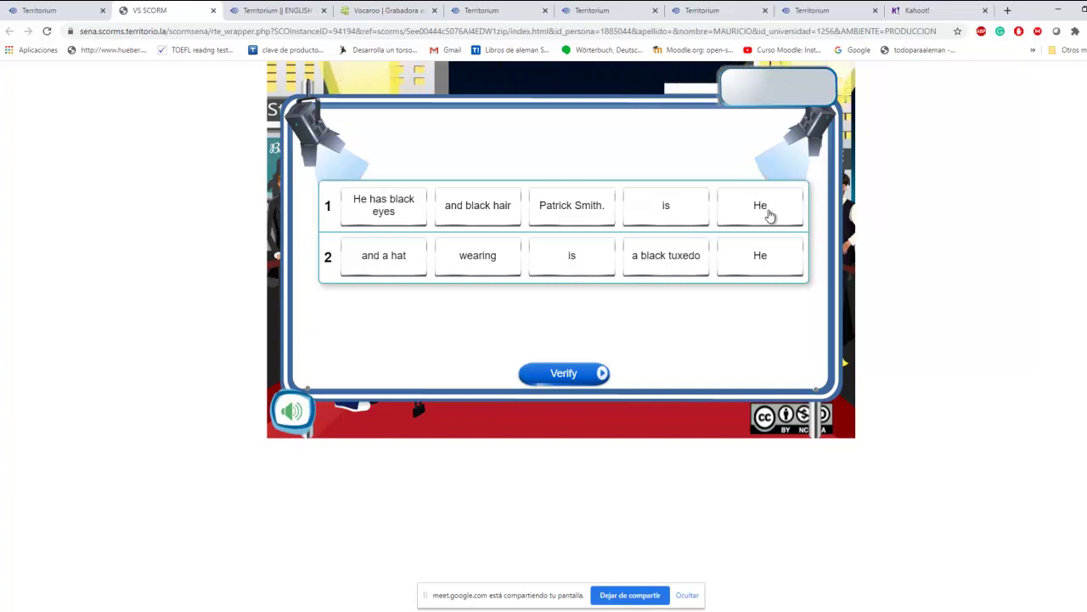
Step: Order the man's introduction, ending "He has black eyes and black hair", and "He is wearing a black tuxedo and a hat", and verify both
drag(769, 215, 366, 237)
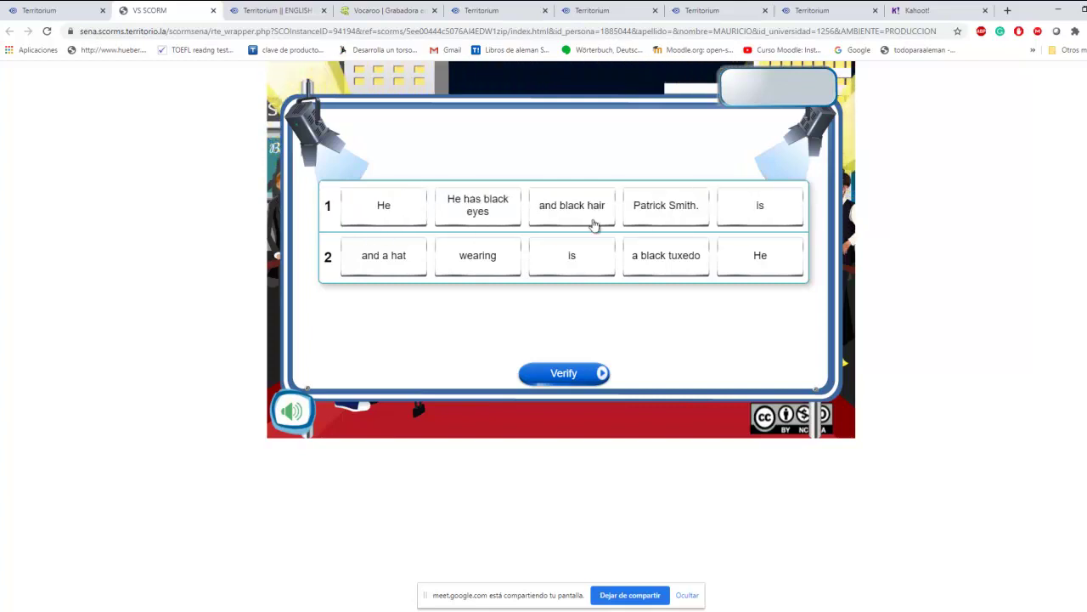
drag(762, 207, 468, 216)
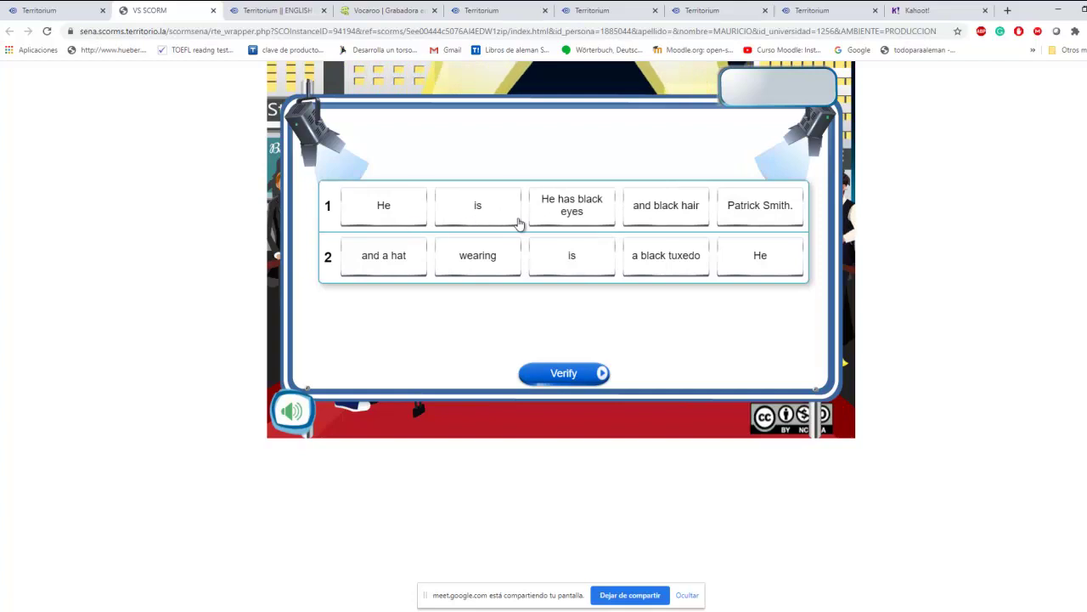
drag(771, 212, 559, 220)
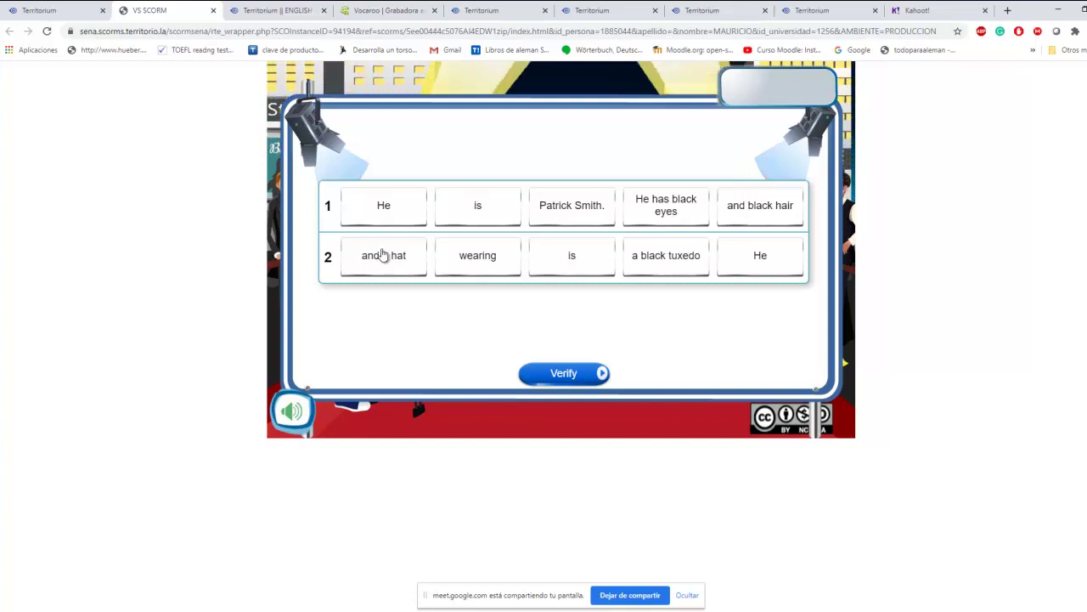
drag(378, 264, 743, 266)
drag(670, 264, 389, 280)
drag(571, 263, 417, 276)
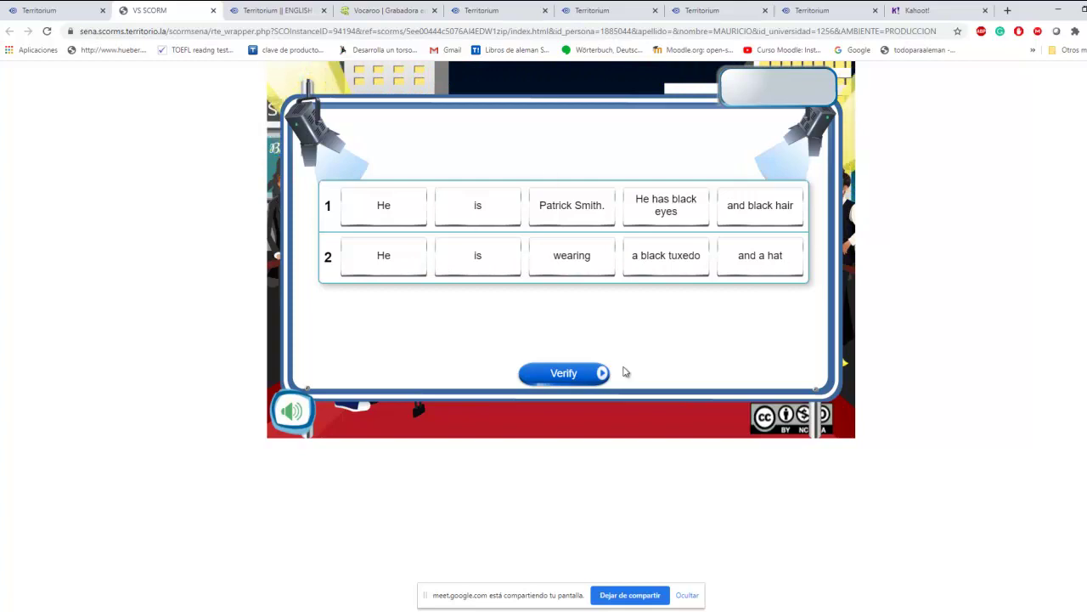
click(575, 376)
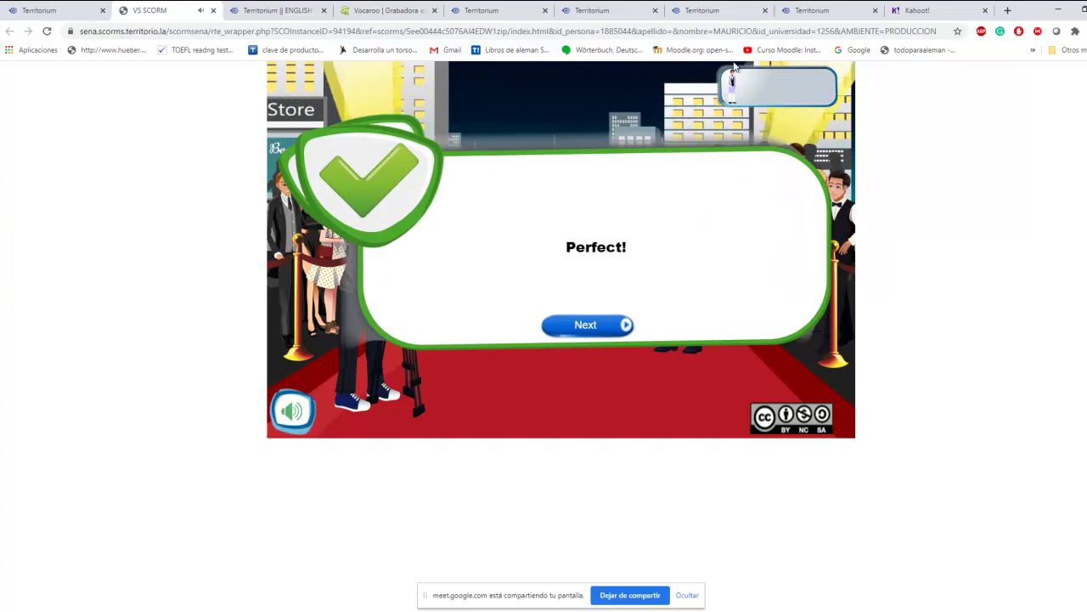
Step: Order the woman's introduction, ending "She has blue eyes and she is blonde", and "She is wearing a long black dress and a necklace", and verify both
click(586, 326)
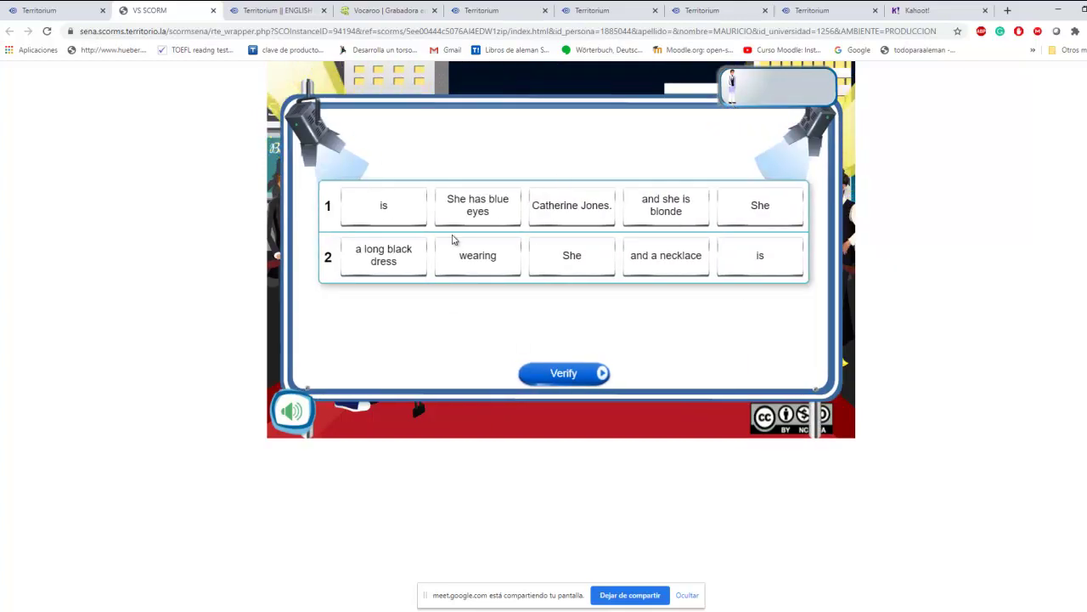
drag(787, 209, 450, 242)
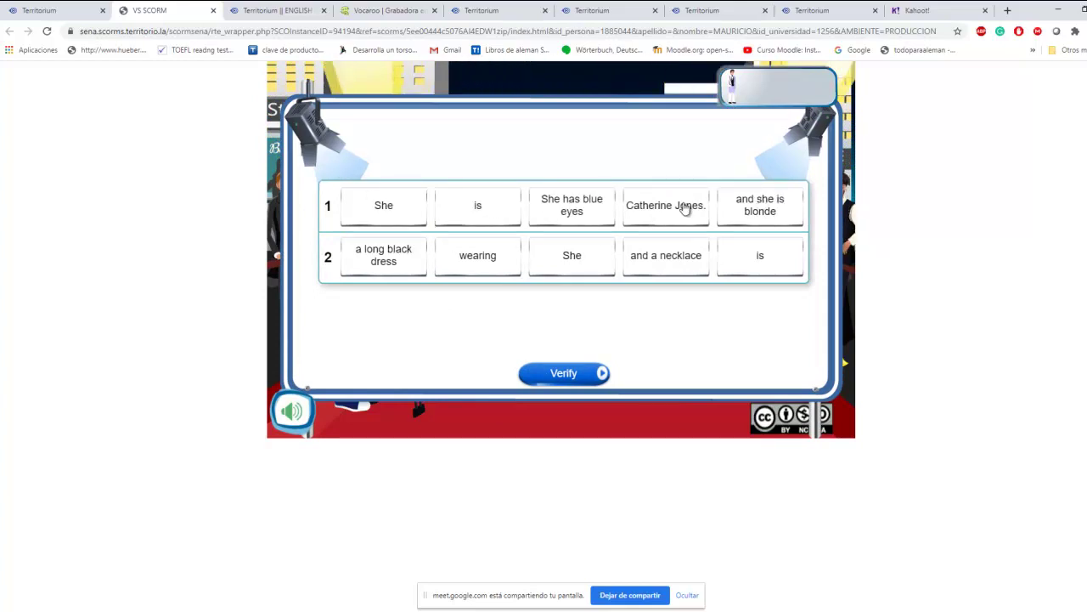
drag(684, 209, 577, 209)
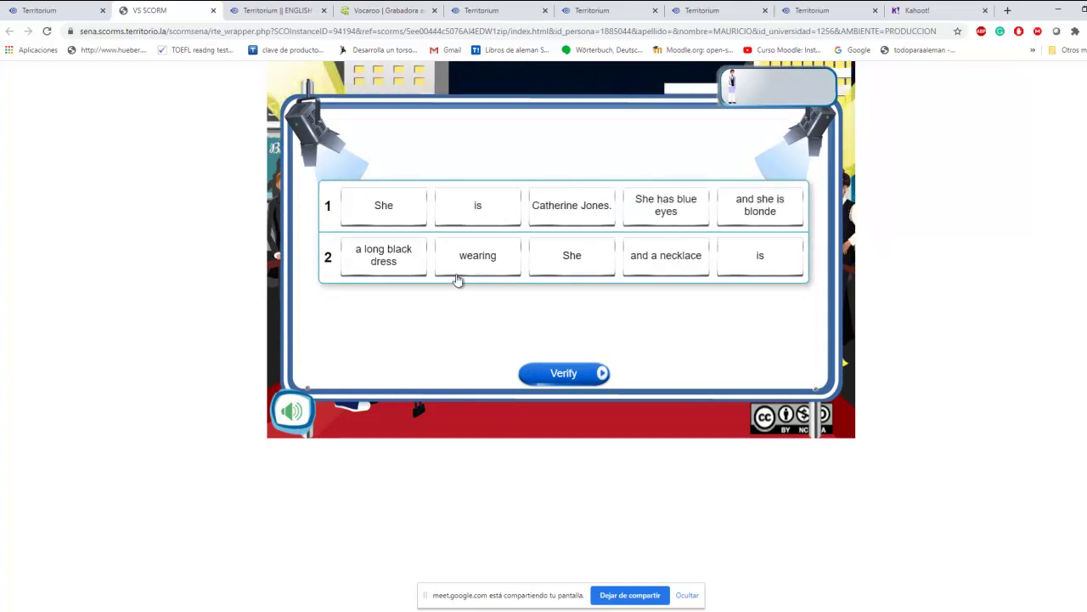
drag(561, 259, 444, 277)
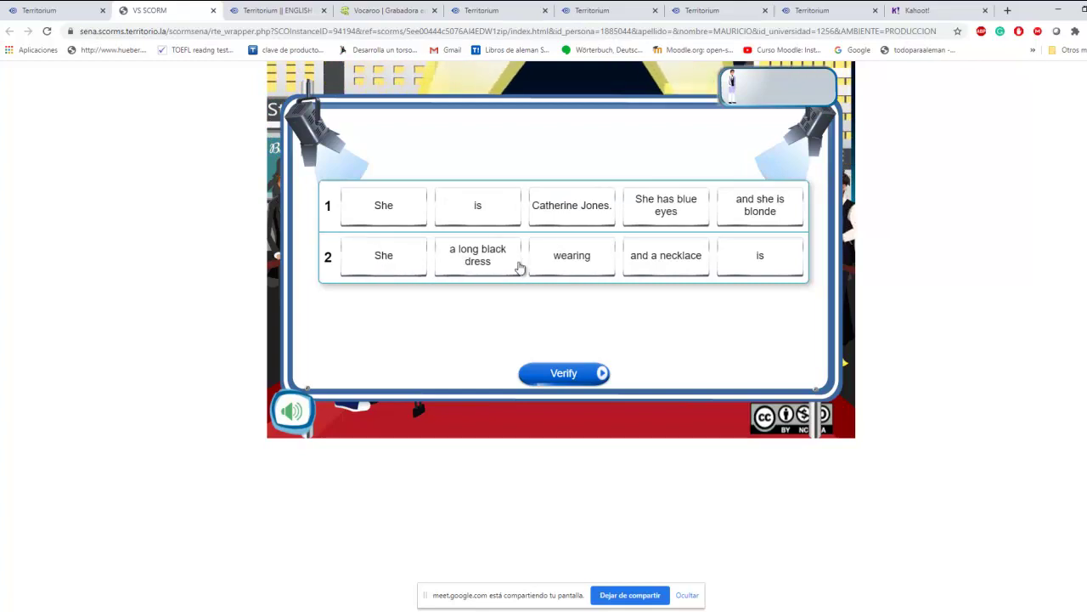
drag(688, 257, 752, 259)
drag(497, 269, 449, 276)
click(566, 375)
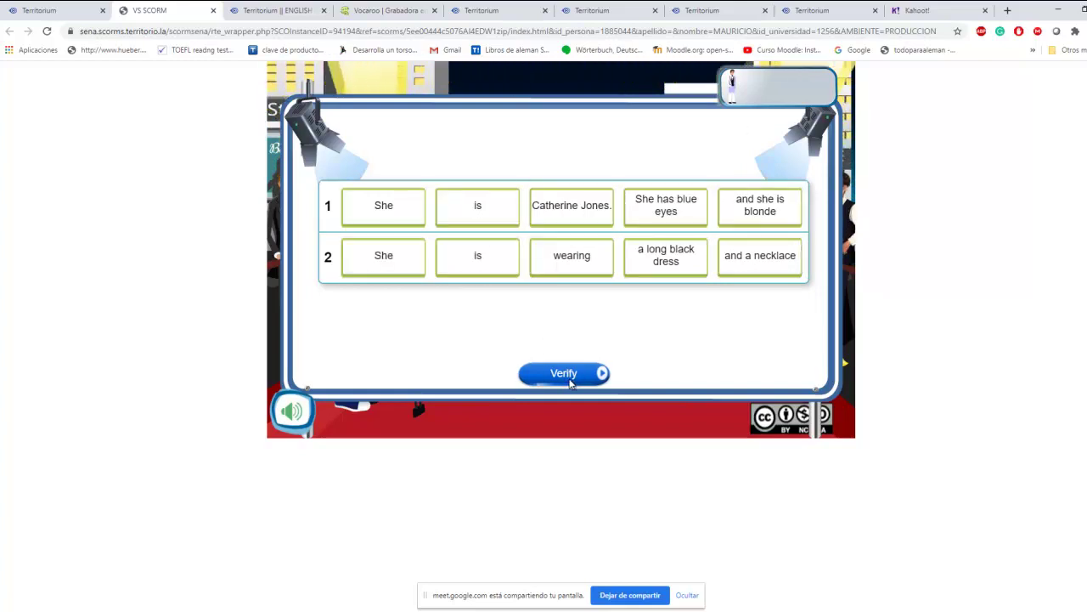
click(568, 378)
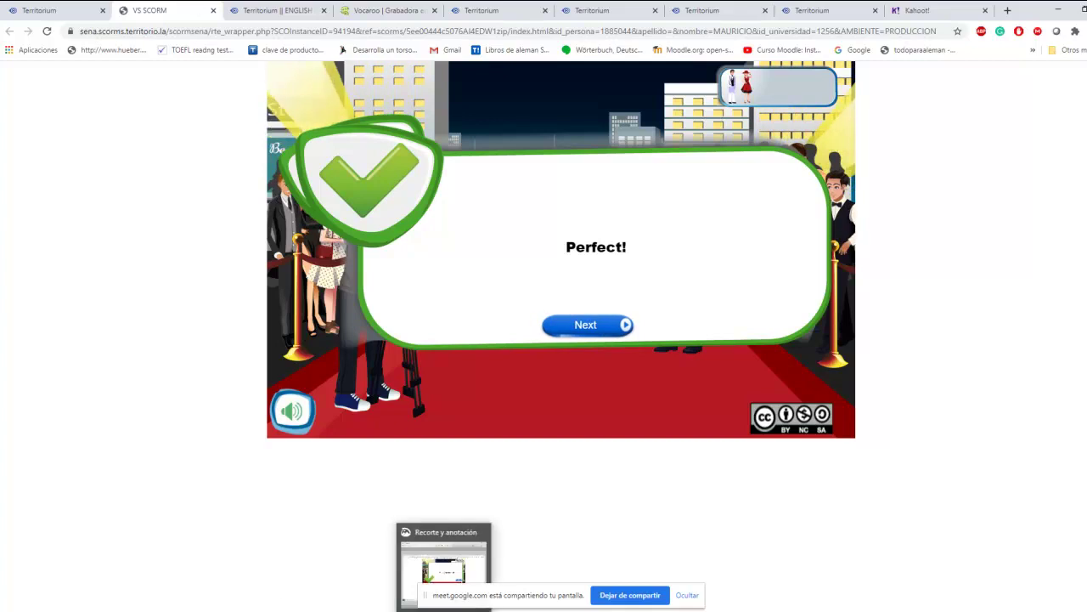
Step: View the screenshot of the completed activity enlarged in Recorte y anotación, and minimize it again
click(443, 610)
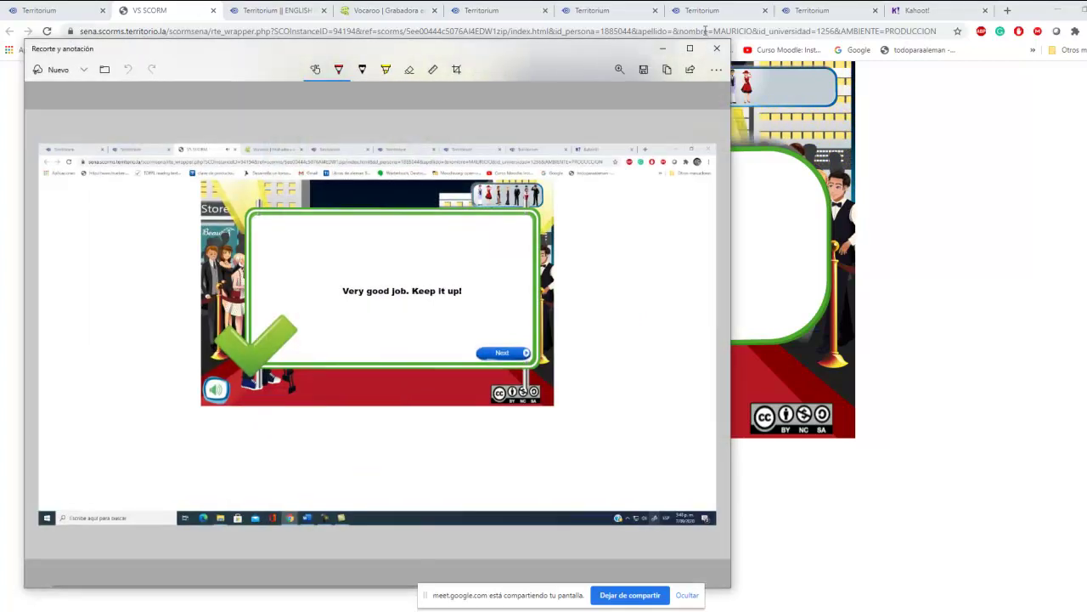
click(690, 48)
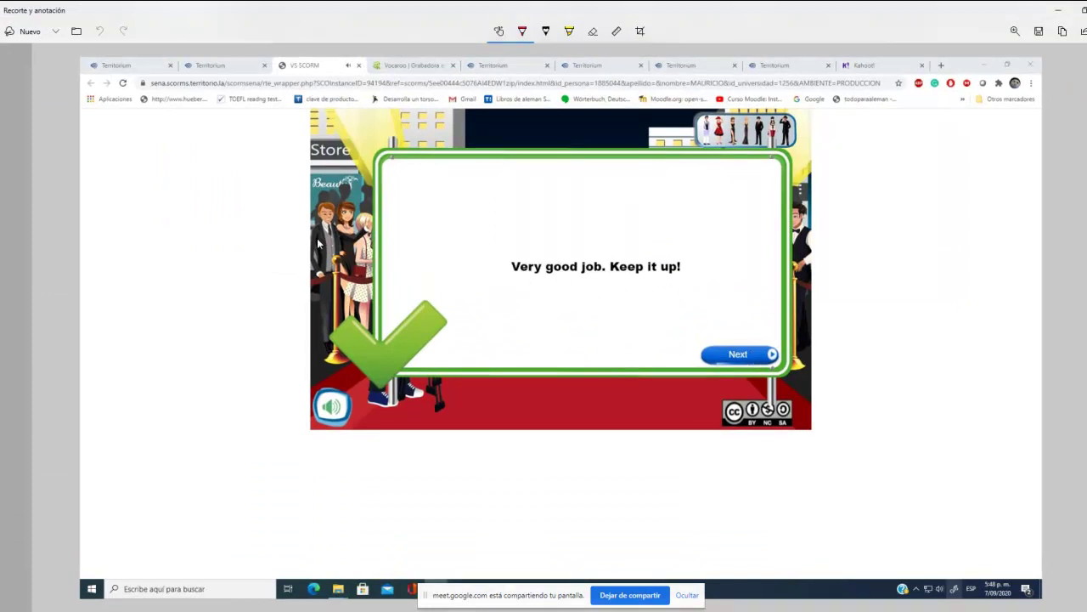
click(1061, 12)
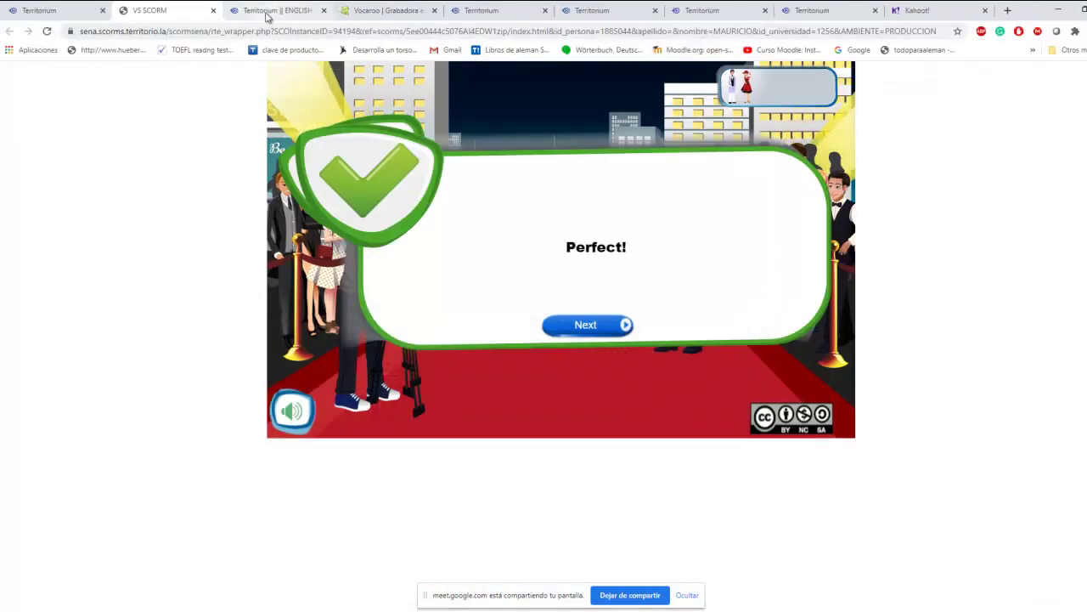
Step: Close the interactive activity, confirm leaving the site, and go to the "Recognizing body parts" evidence, page 4 of 7
click(213, 11)
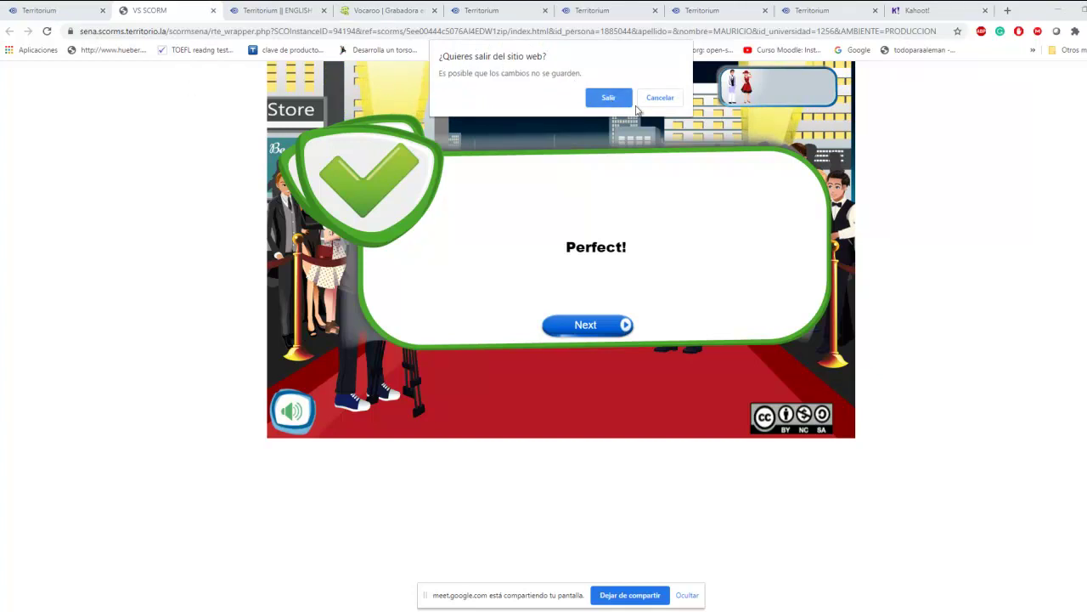
click(600, 99)
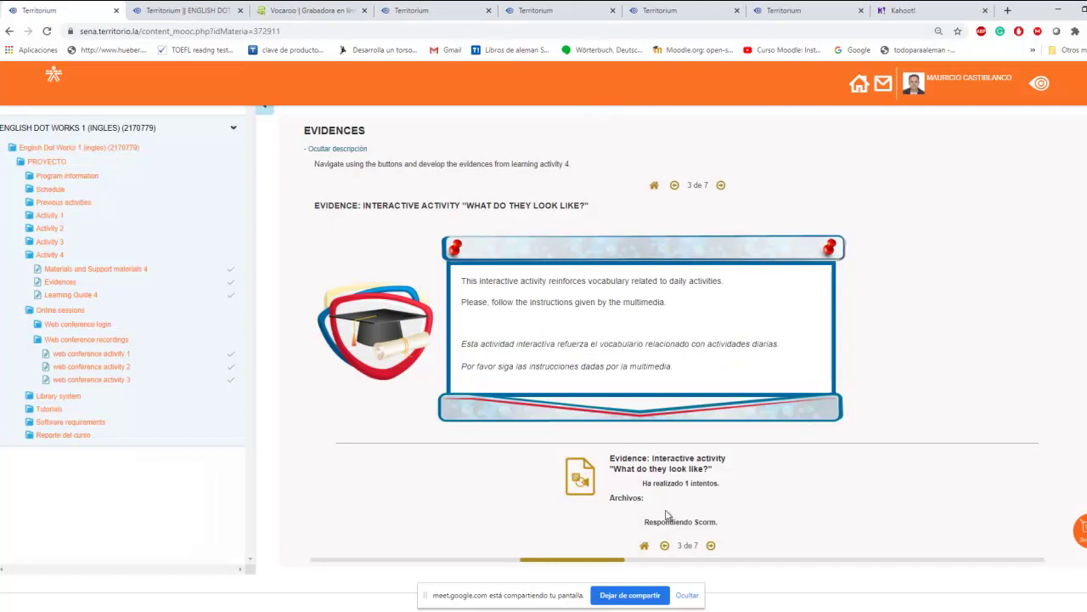
click(711, 546)
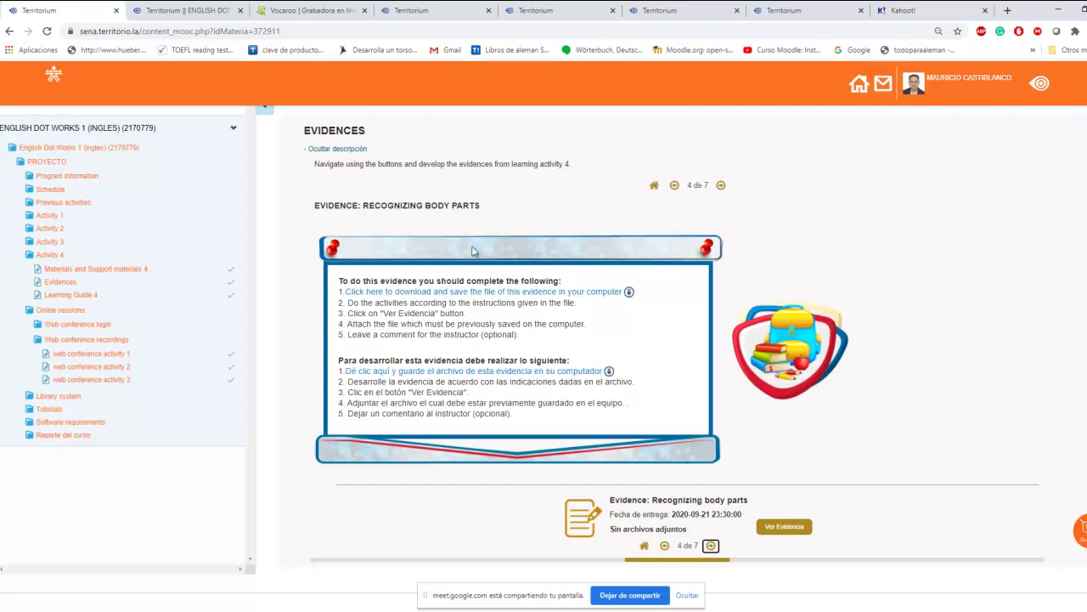
Step: Download the Recognizing body parts evidence file, open it in Word and enable editing
click(458, 295)
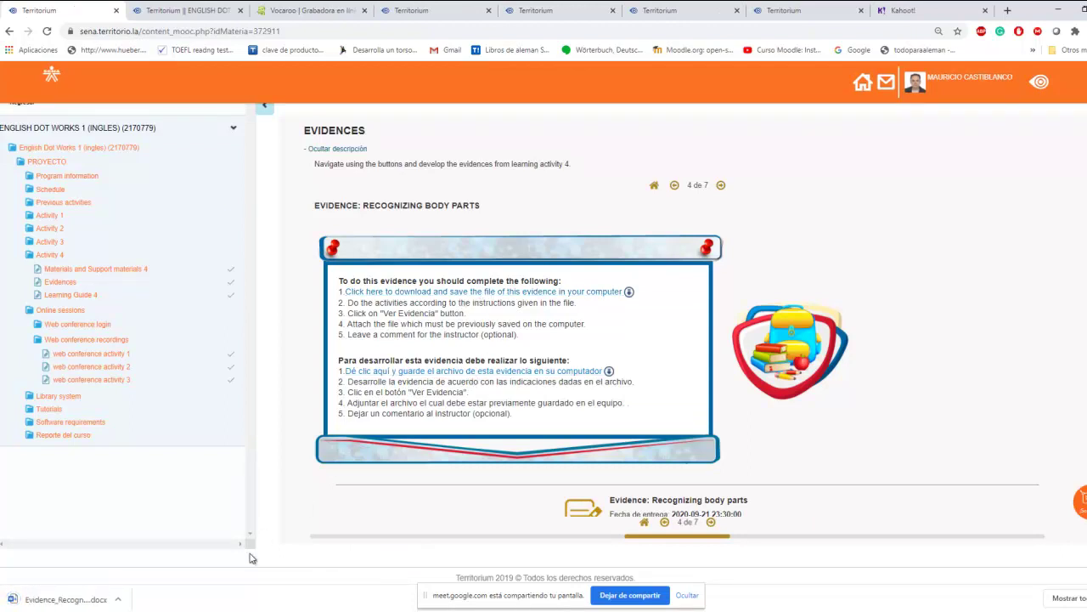
click(67, 600)
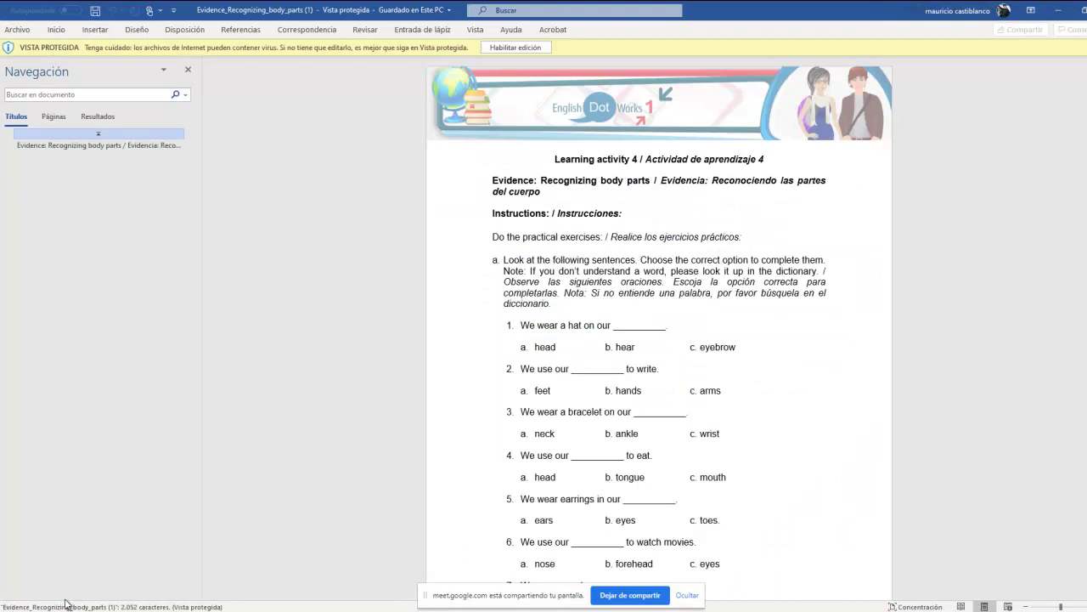
click(515, 48)
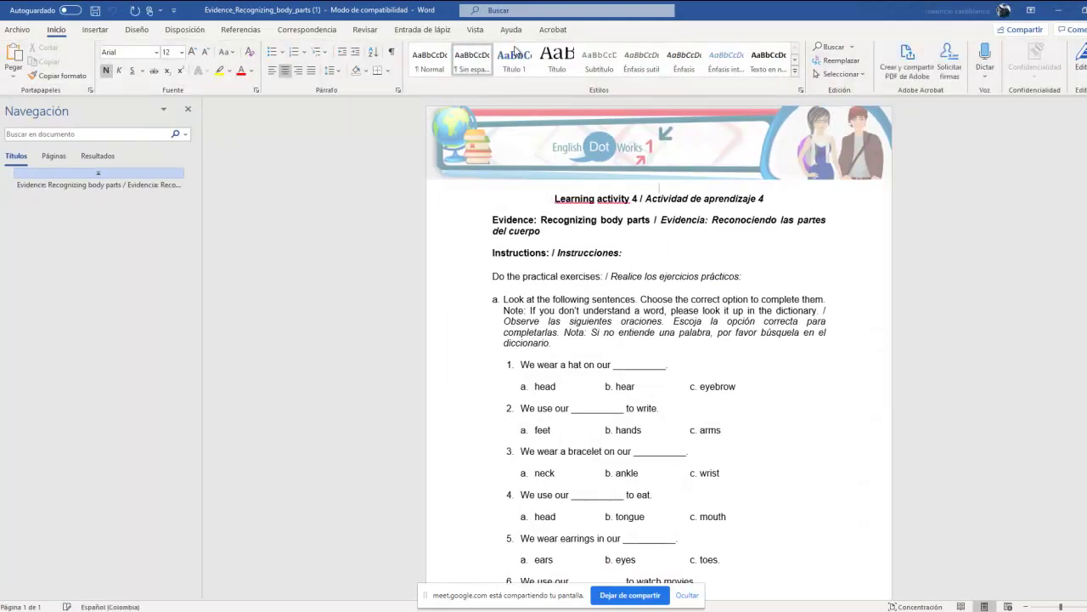
Step: Examine exercise a, highlighting "hat" and the options hear, eyebrow and head in sentence 1, and look over the remaining sentences
scroll(629, 408, down, 1)
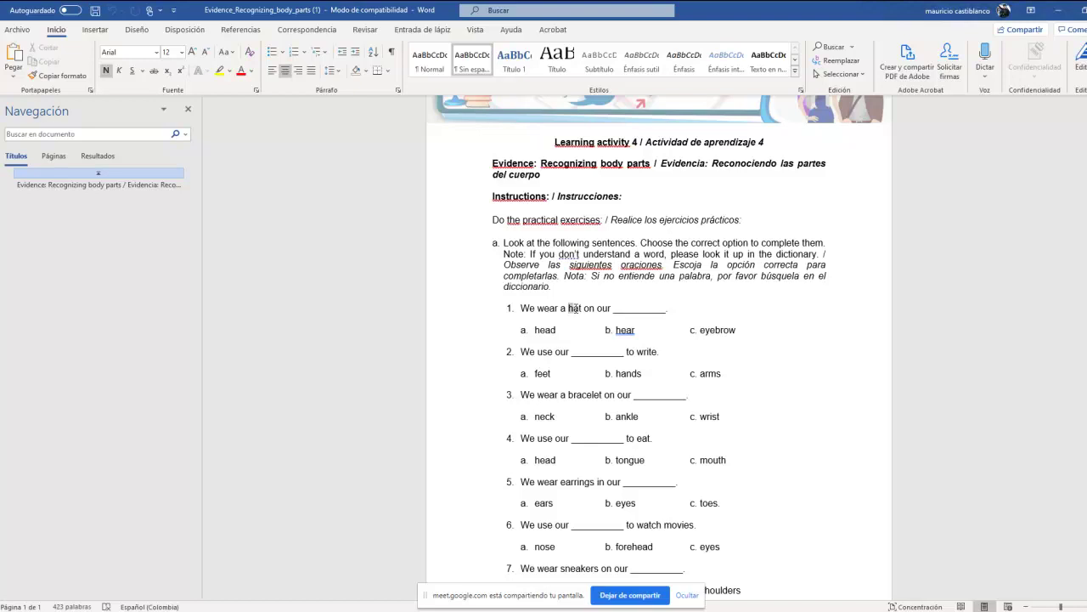
double_click(585, 322)
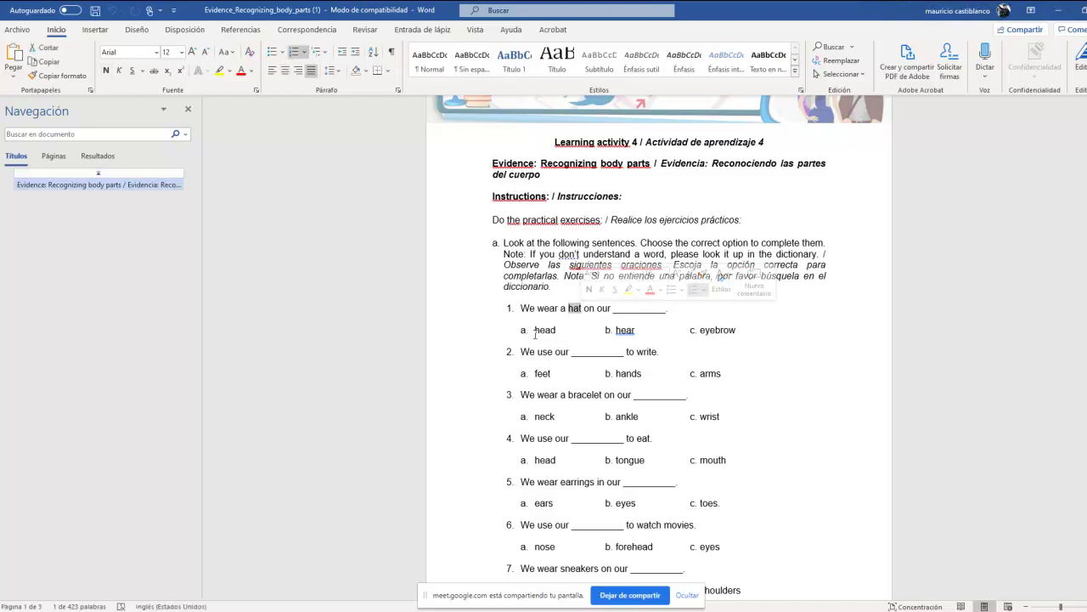
double_click(624, 330)
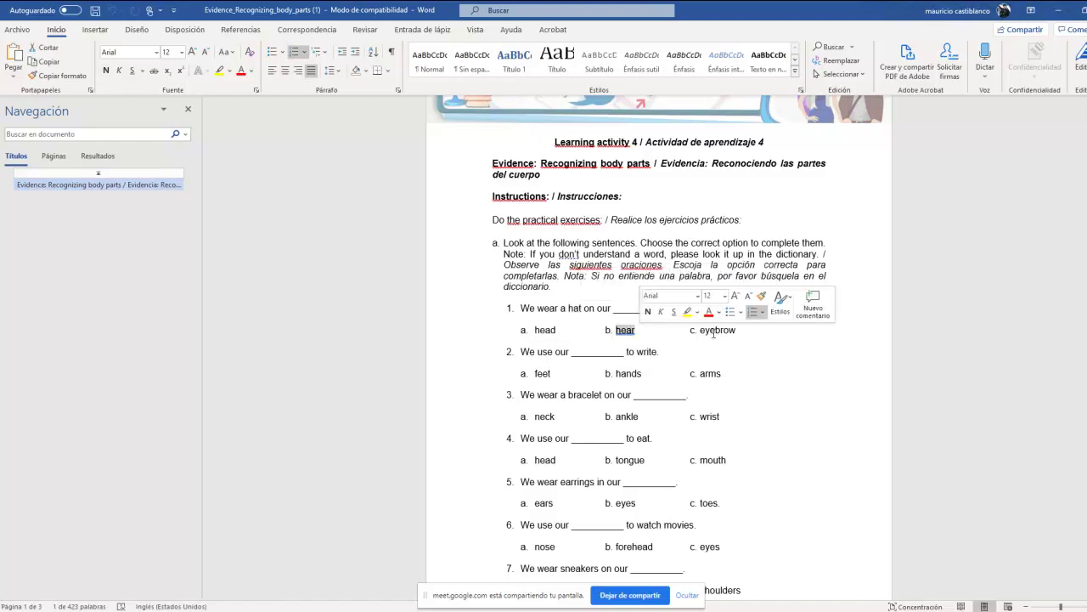
double_click(704, 330)
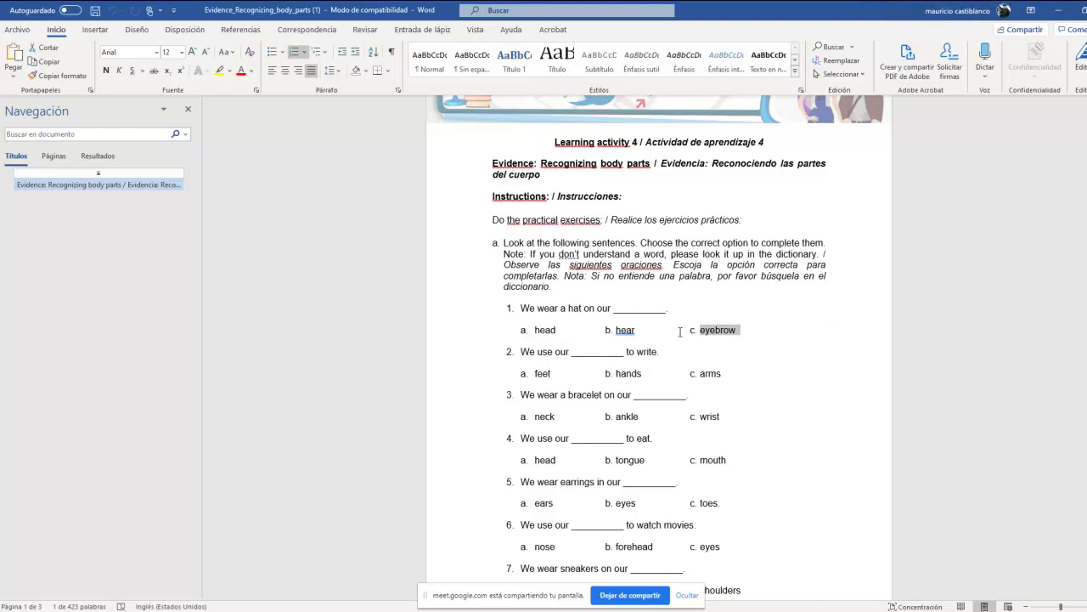
double_click(544, 330)
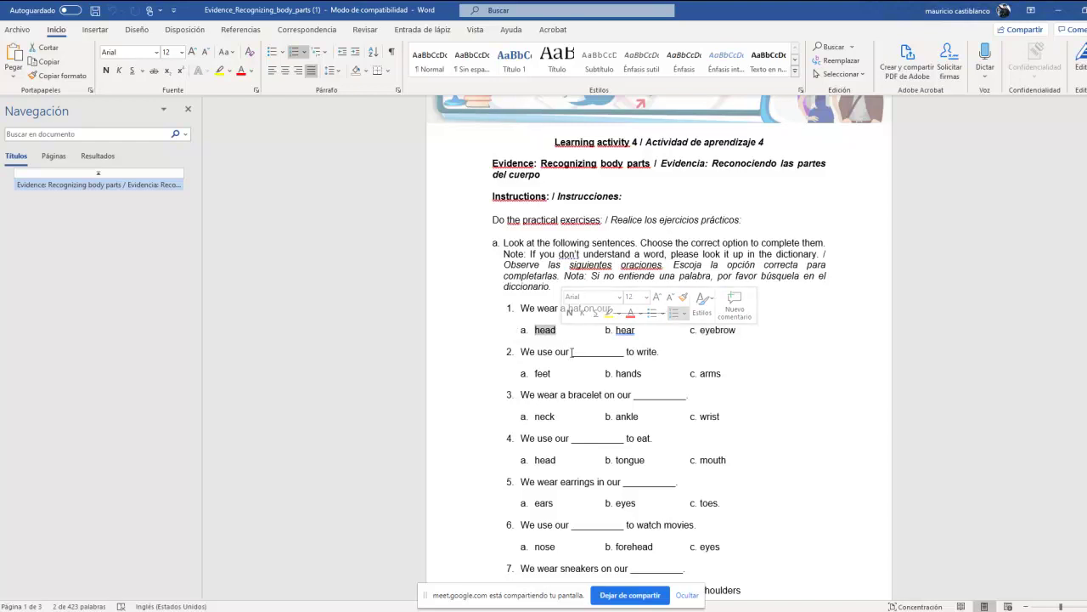
scroll(582, 439, down, 6)
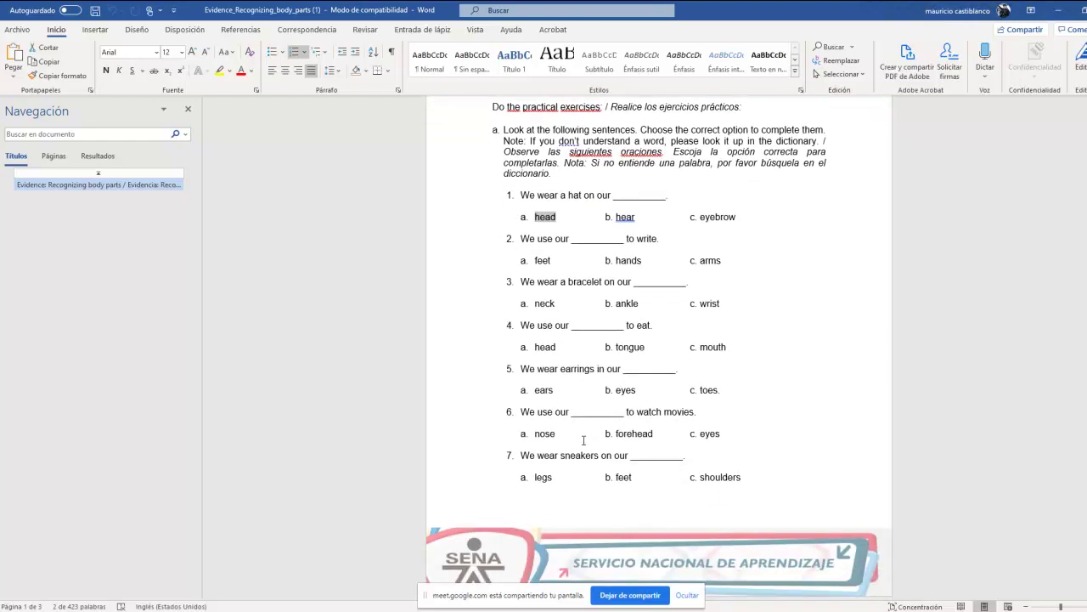
Step: Examine sentences 5 to 9 of exercise a and the exercise b crossword with its down and across picture clues
scroll(583, 444, down, 6)
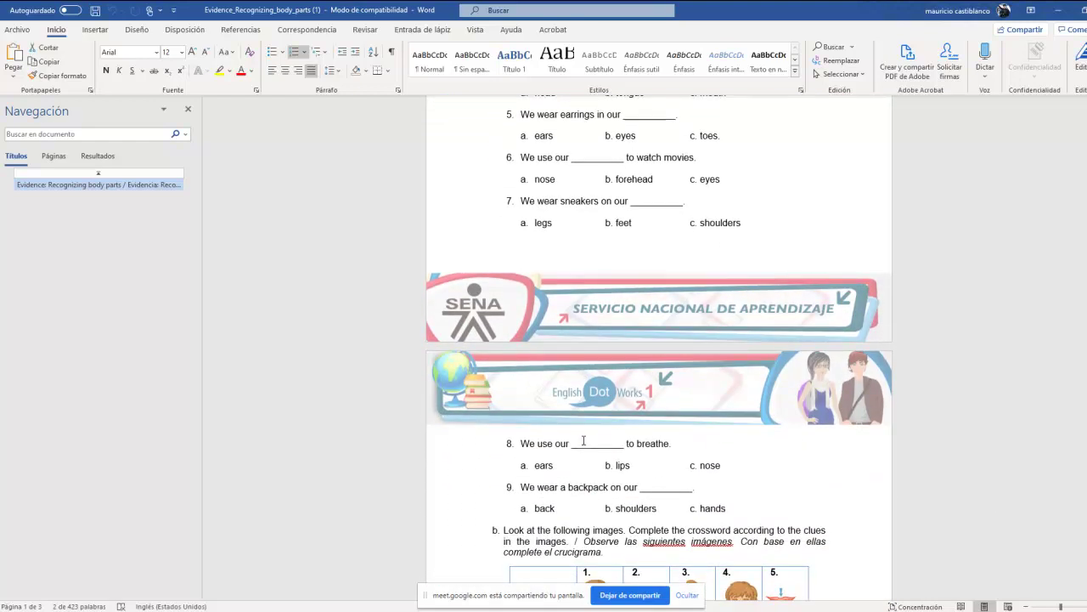
scroll(583, 439, down, 4)
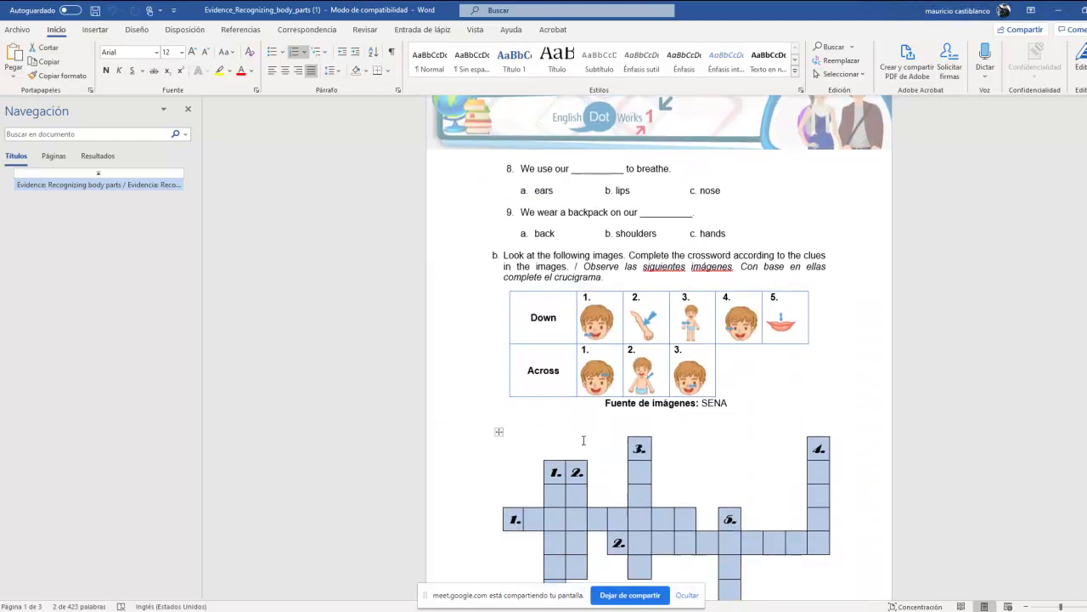
scroll(583, 439, down, 3)
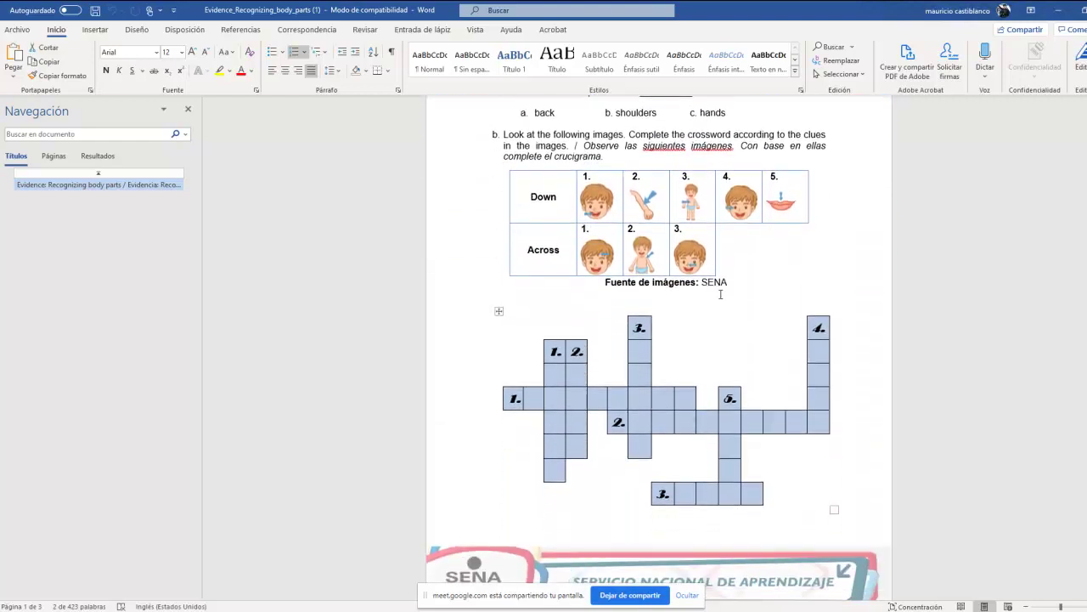
scroll(702, 298, up, 1)
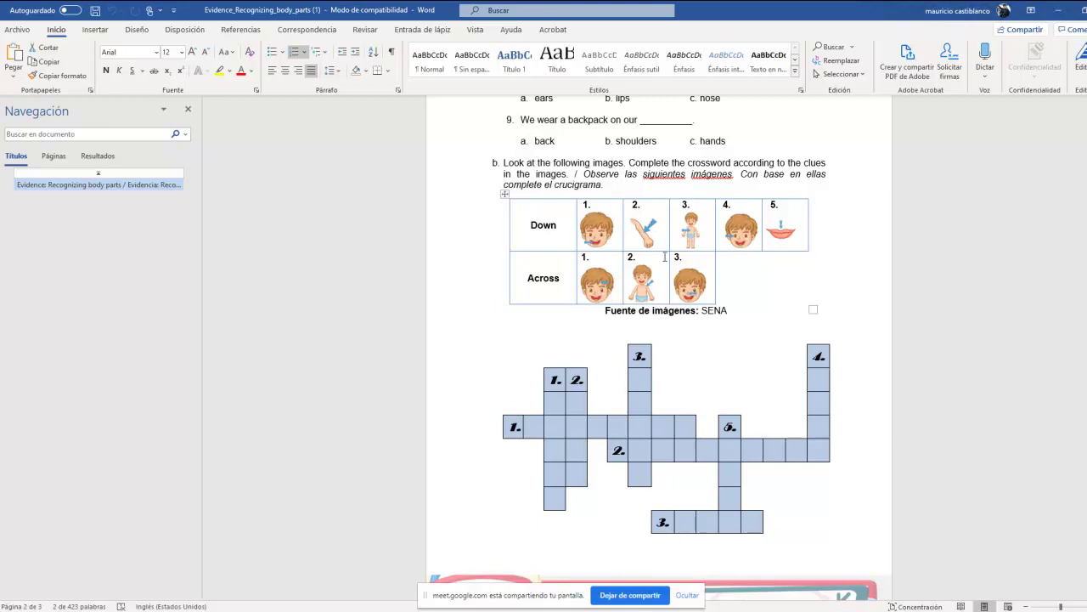
ctrl+scroll(665, 256, up, 4)
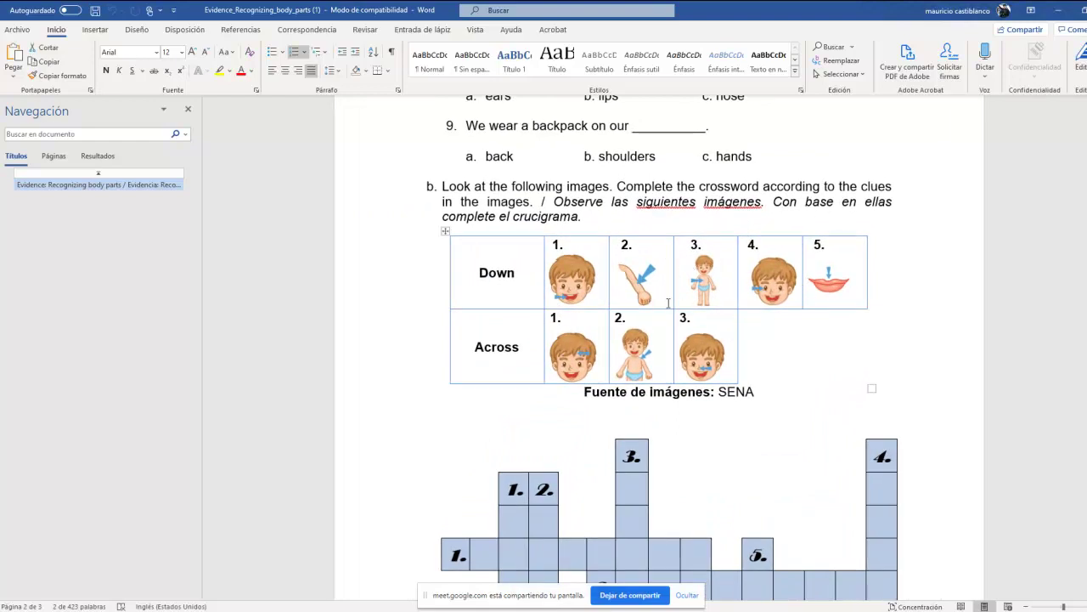
scroll(669, 304, down, 3)
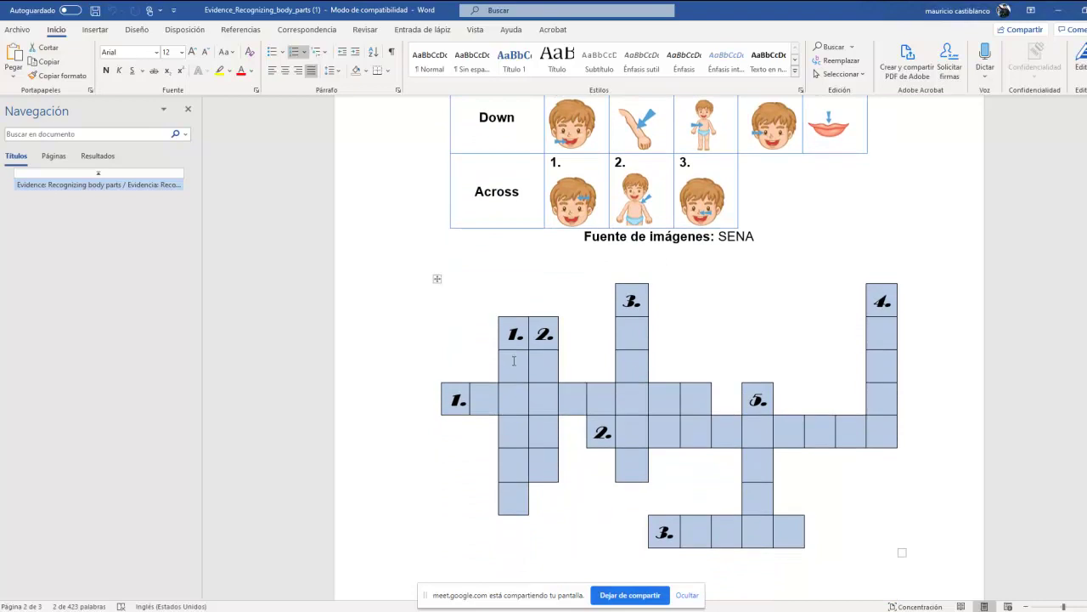
click(514, 361)
text(g)
key(BackSpace)
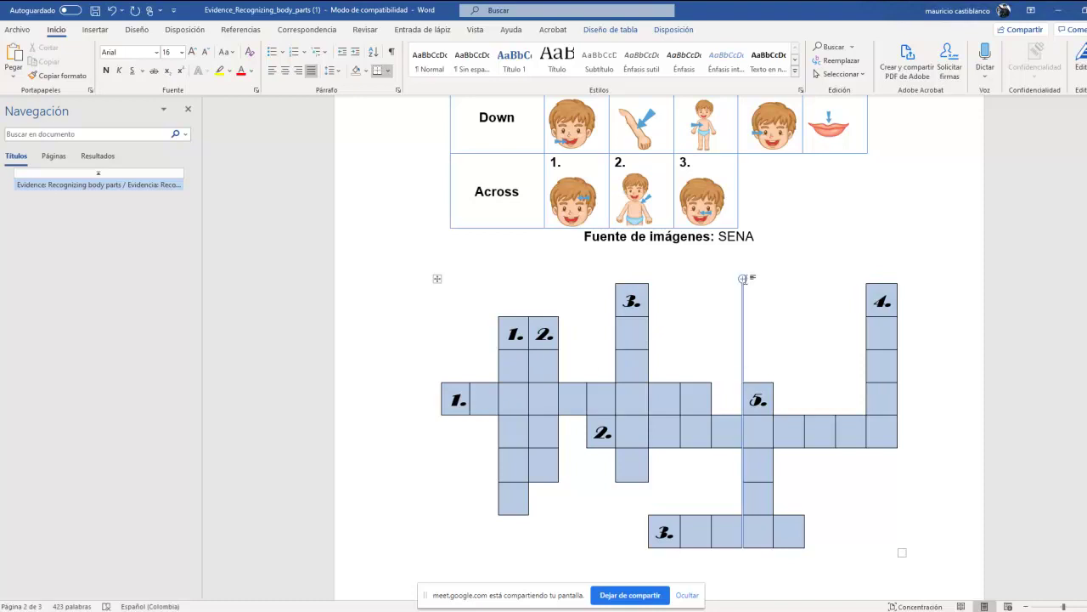
Step: Close the Recognizing body parts document and minimize the Street life document to return to the course page
scroll(748, 280, up, 3)
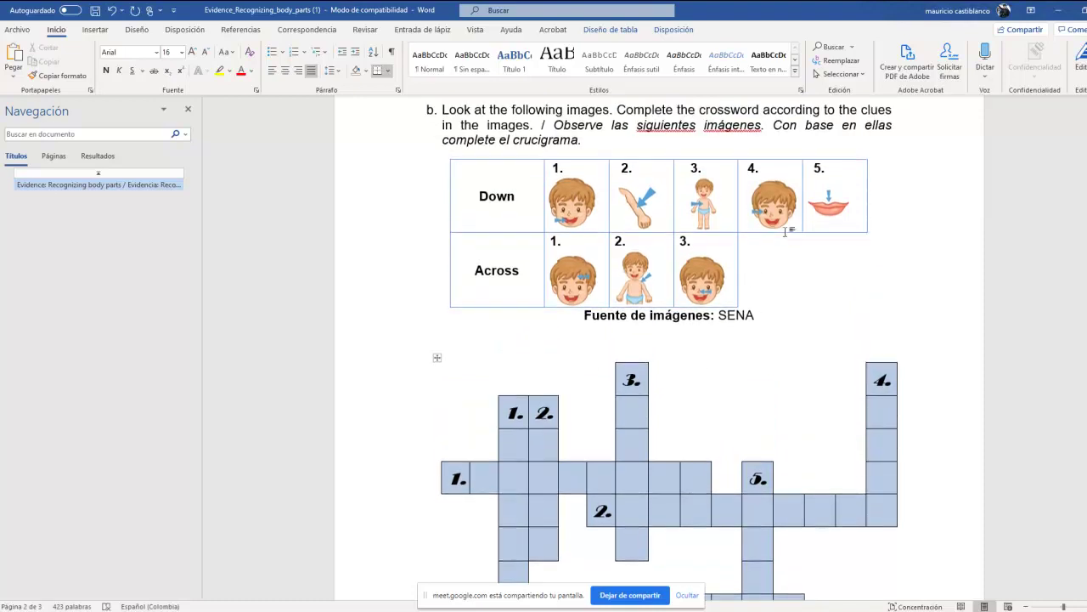
scroll(786, 233, up, 8)
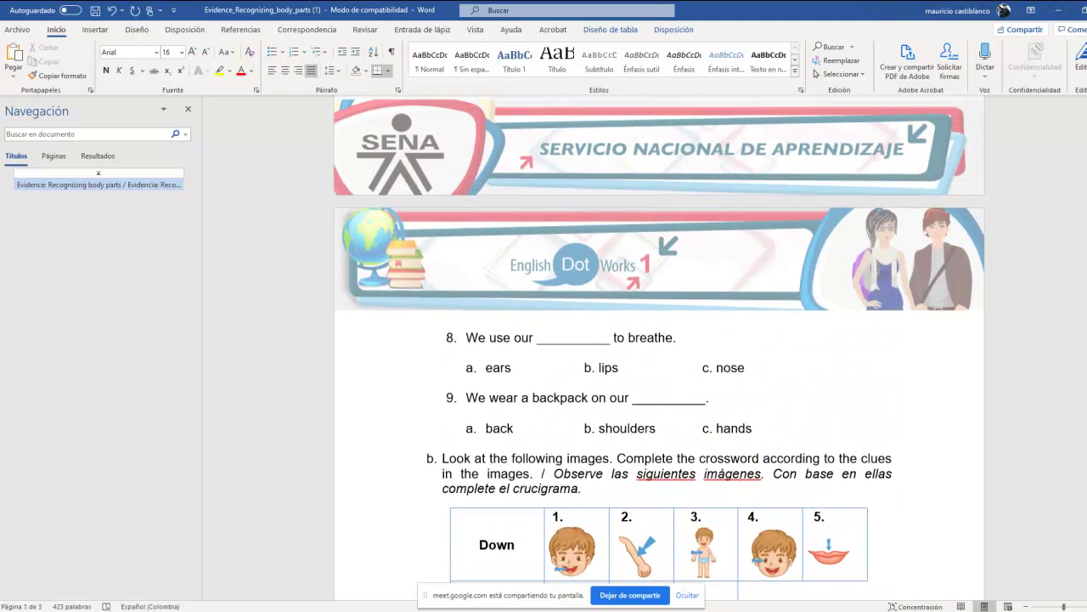
key(ctrl+w)
click(562, 336)
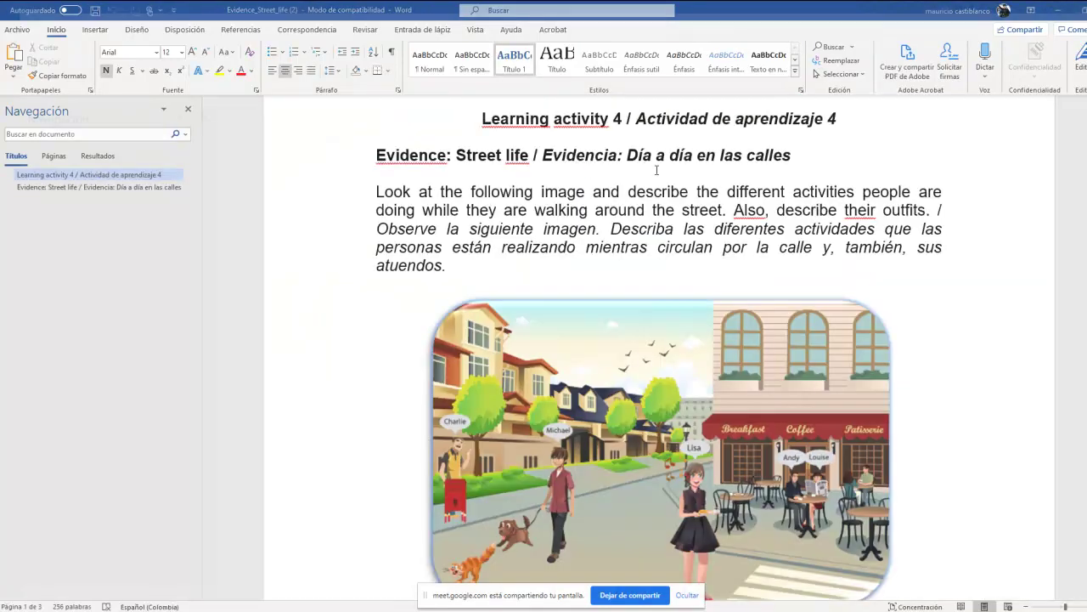
click(1067, 10)
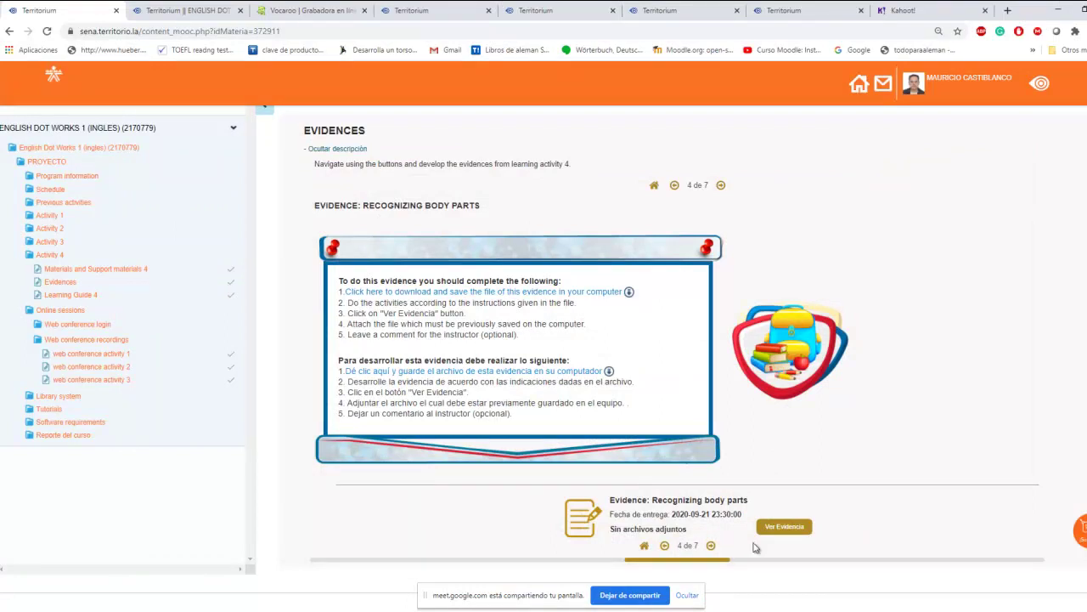
Step: Go to the "Describing the weather" evidence, page 5 of 7, download its file and open it in PowerPoint
click(711, 545)
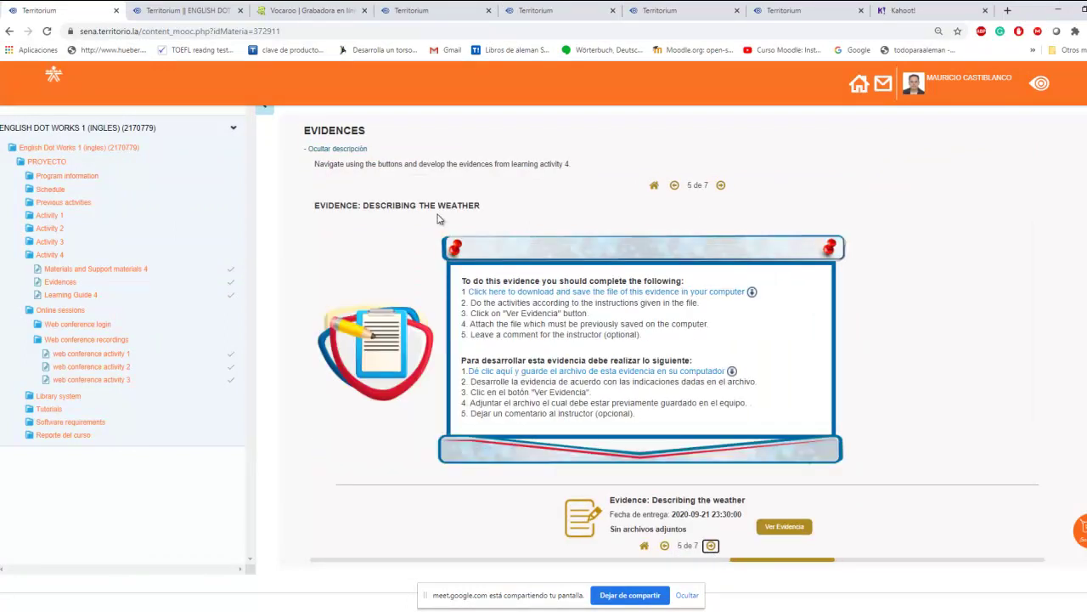
click(548, 293)
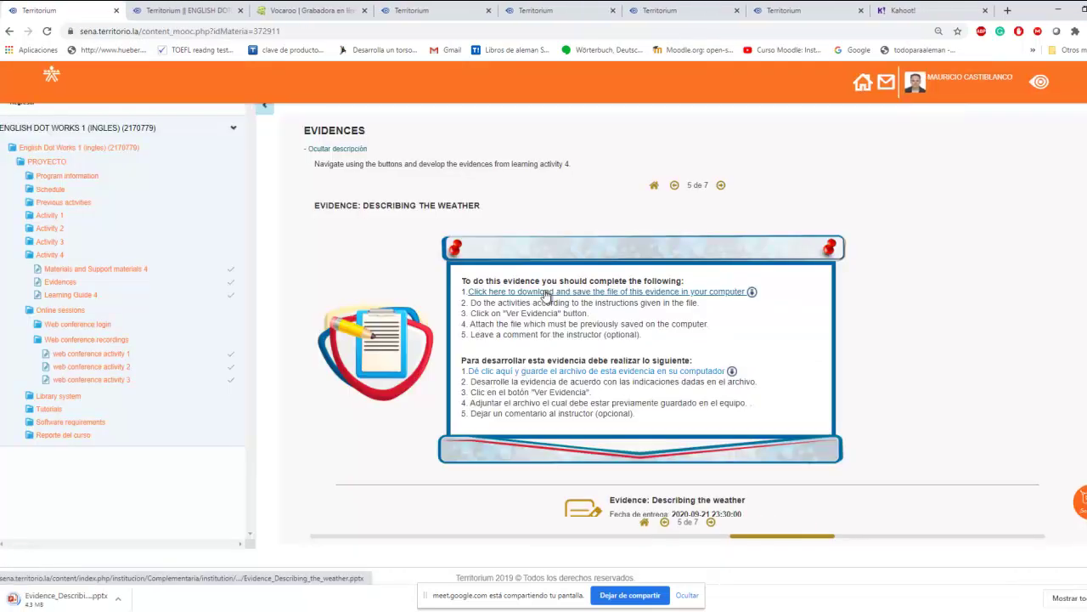
right_click(68, 604)
click(90, 536)
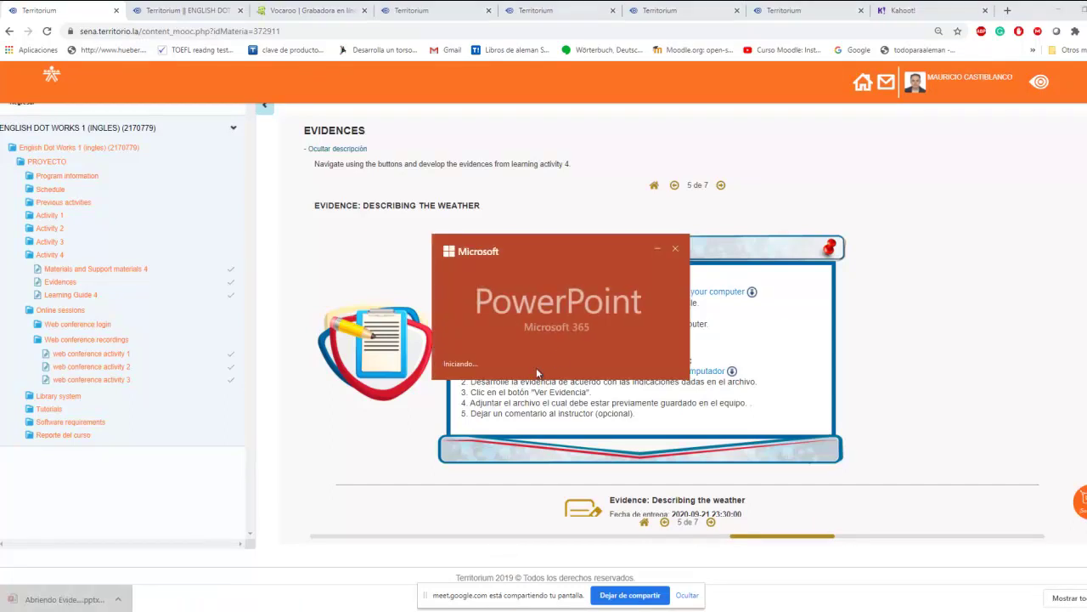
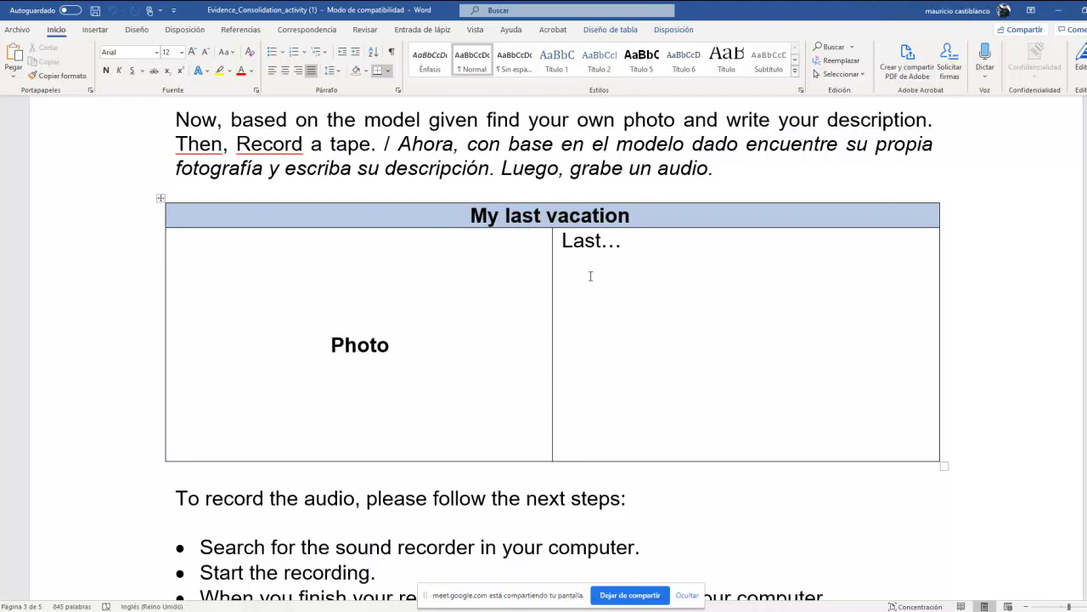
Step: Enter the sample text "vava" in the description cell of the "My last vacation" table, followed by blank lines
text(vava)
key(Return)
key(Return)
key(Return)
key(Return)
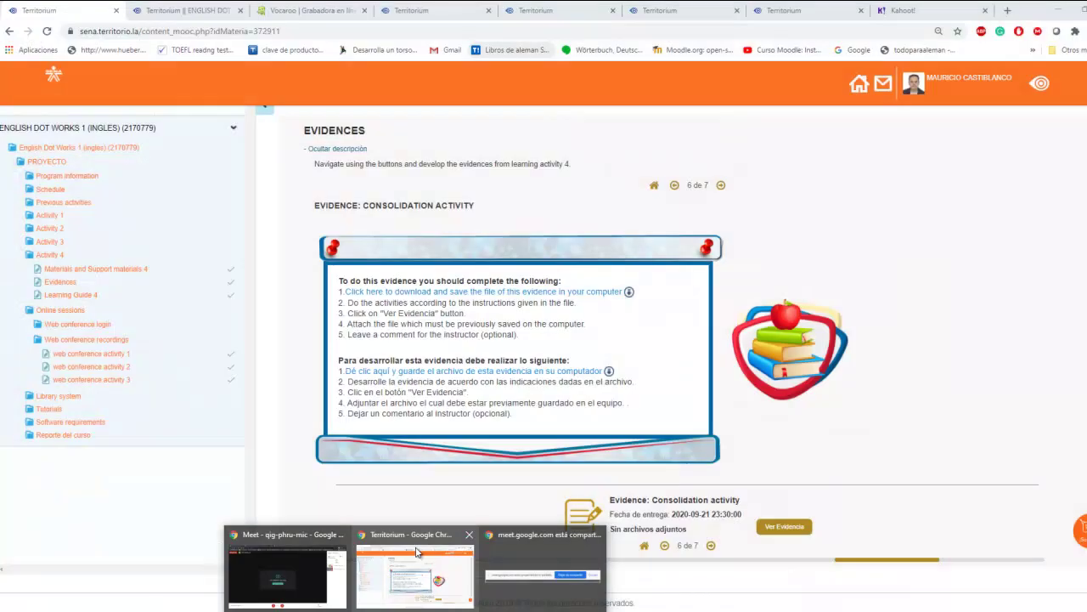
click(418, 574)
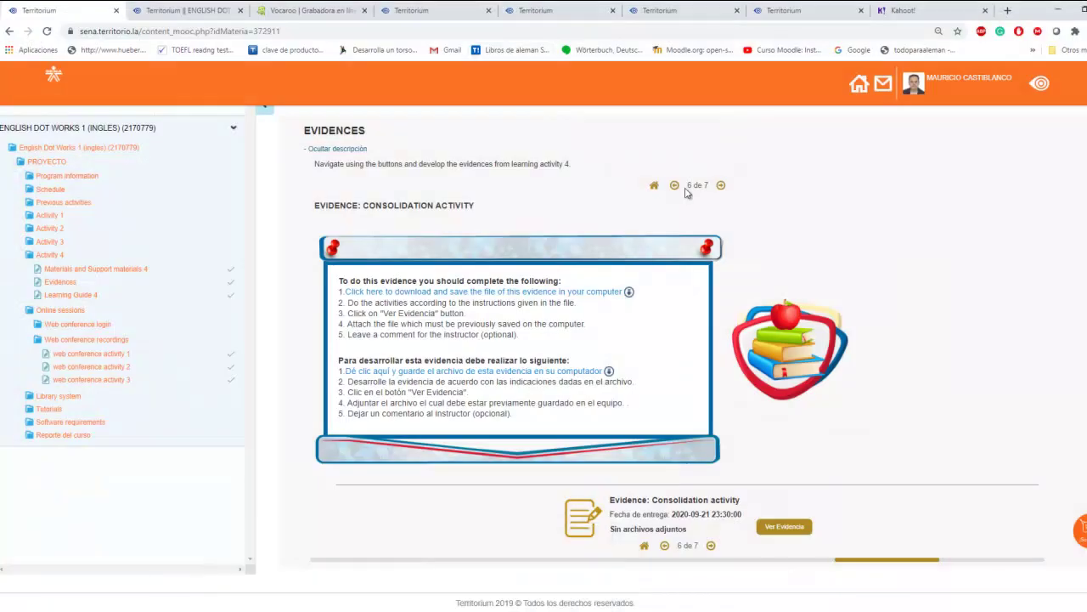
click(1007, 10)
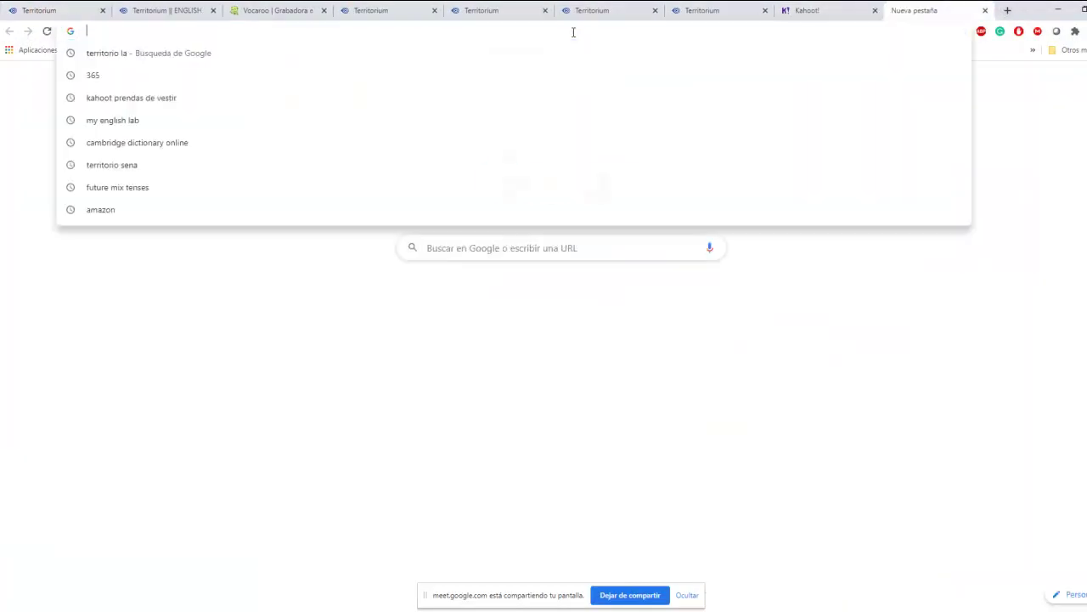
text(www)
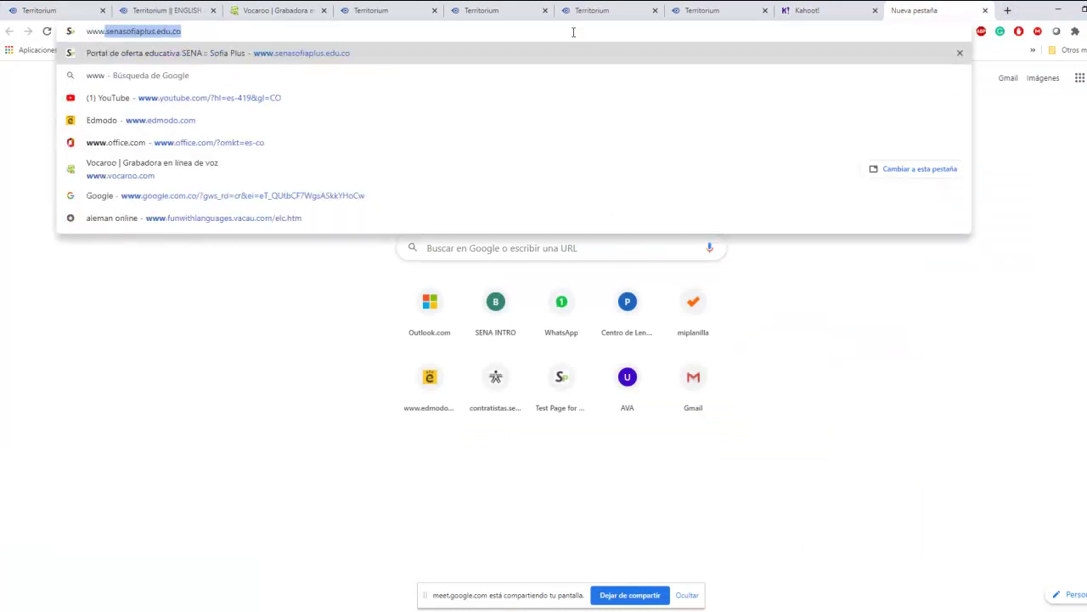
text(.vo)
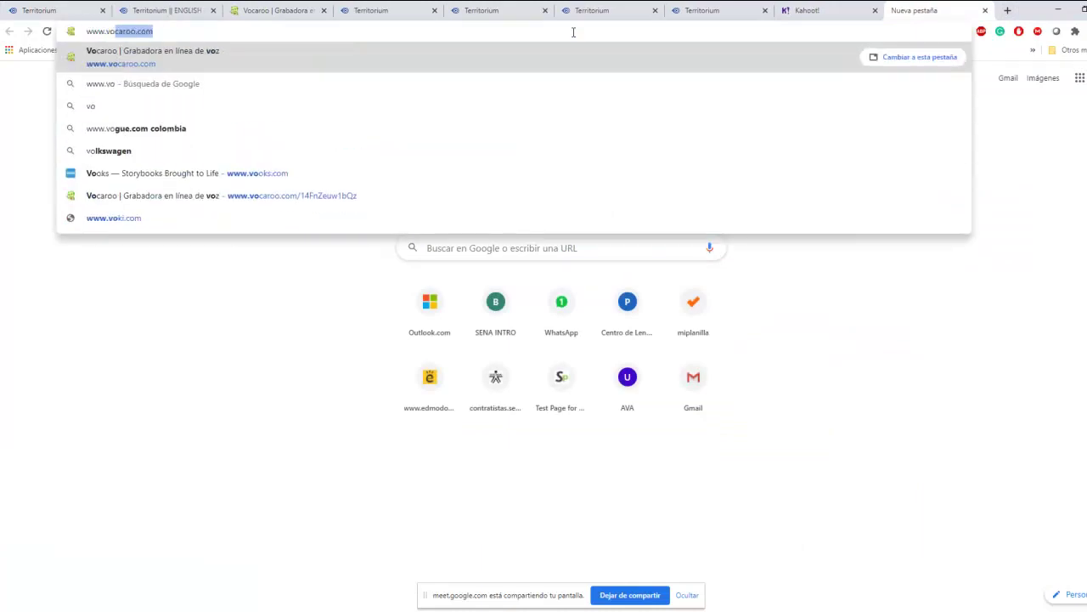
text(caroo)
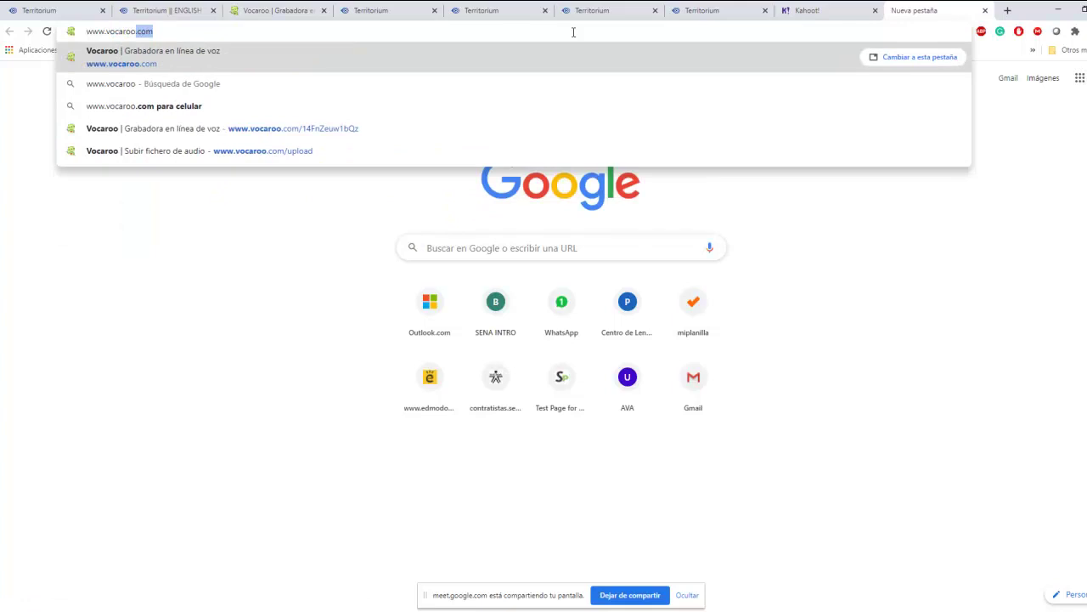
key(Return)
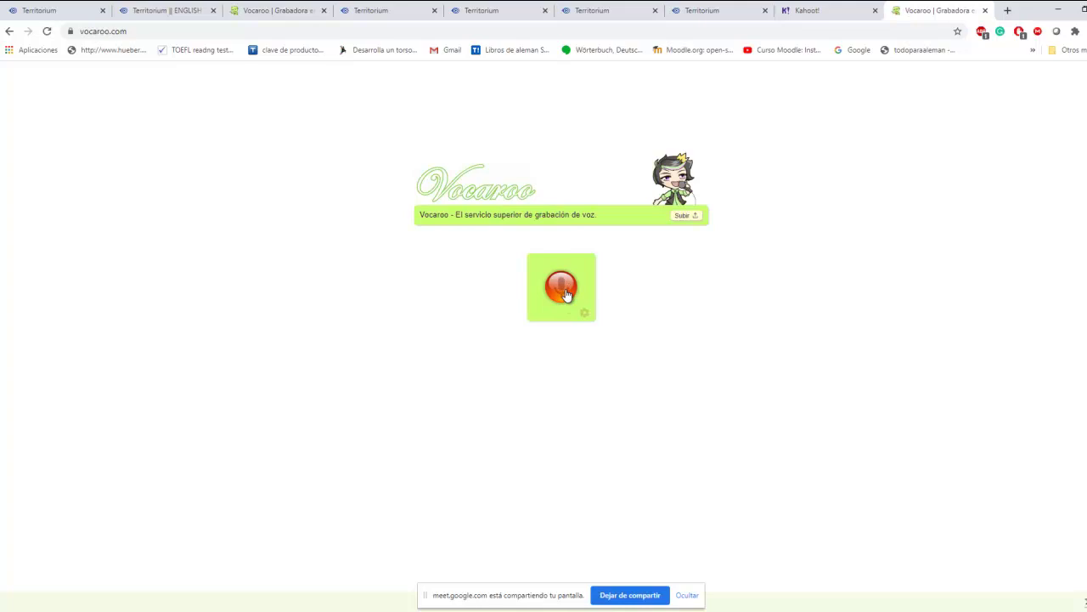
Step: Record a voice clip of about 12 seconds in Vocaroo and save it for sharing
click(564, 291)
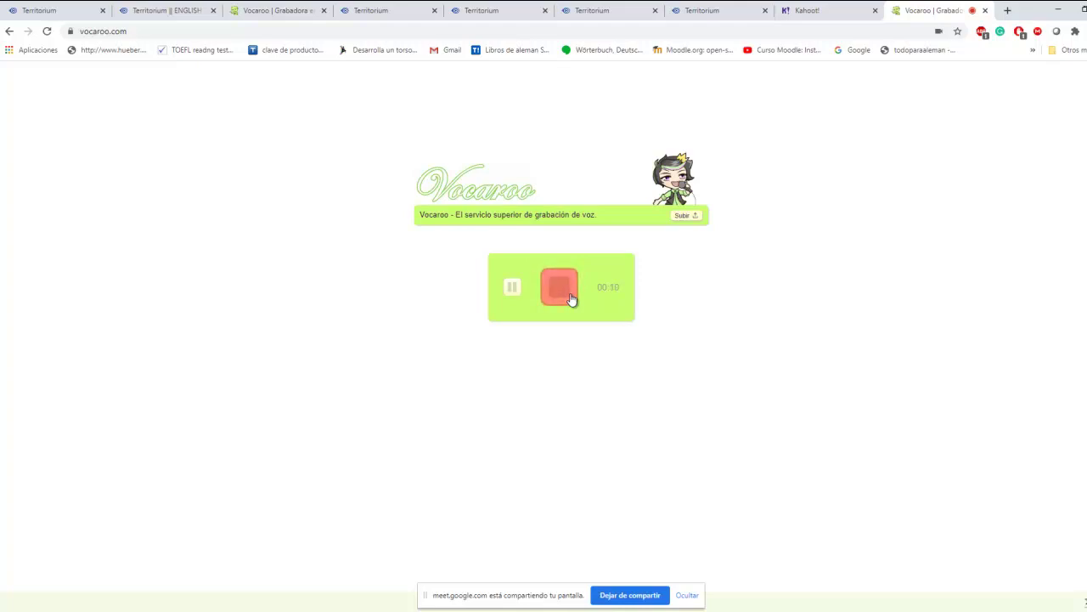
click(561, 289)
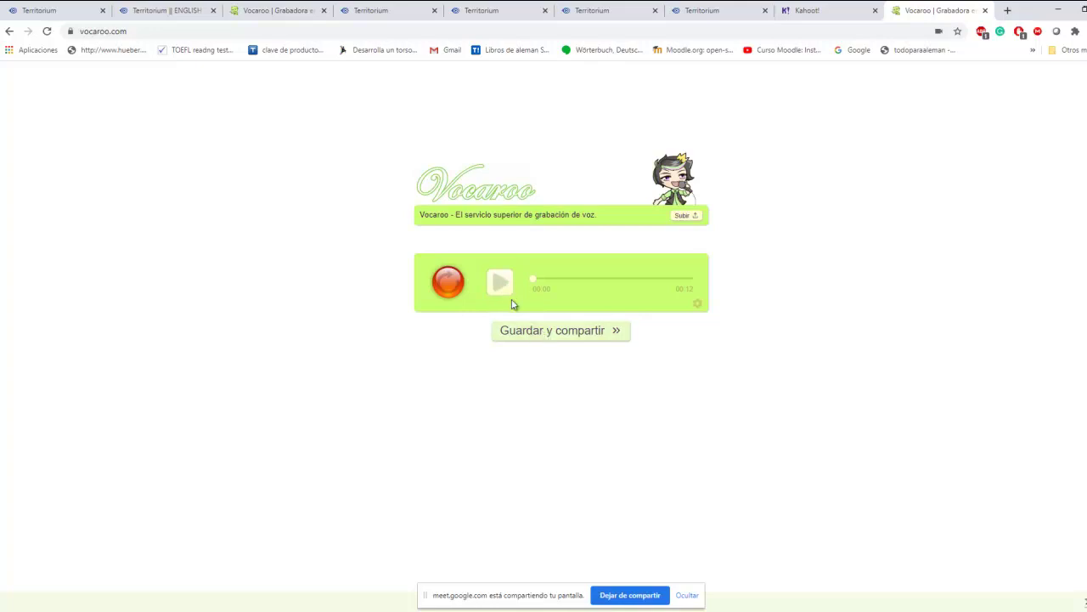
click(547, 335)
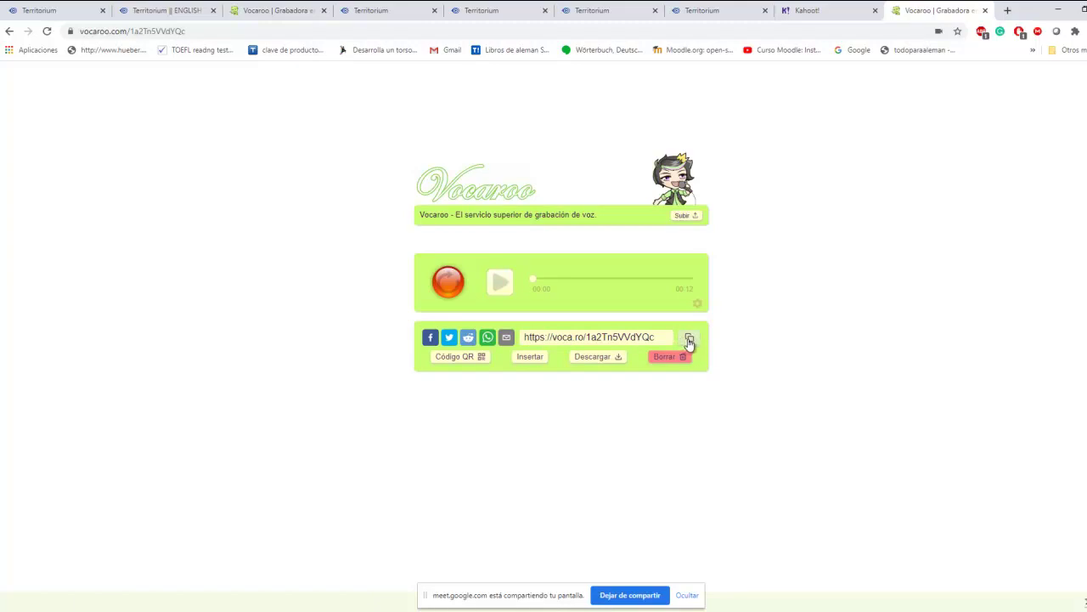
Step: Copy the recording's share link and paste it below "vava" in the Consolidation activity document in Word
click(689, 340)
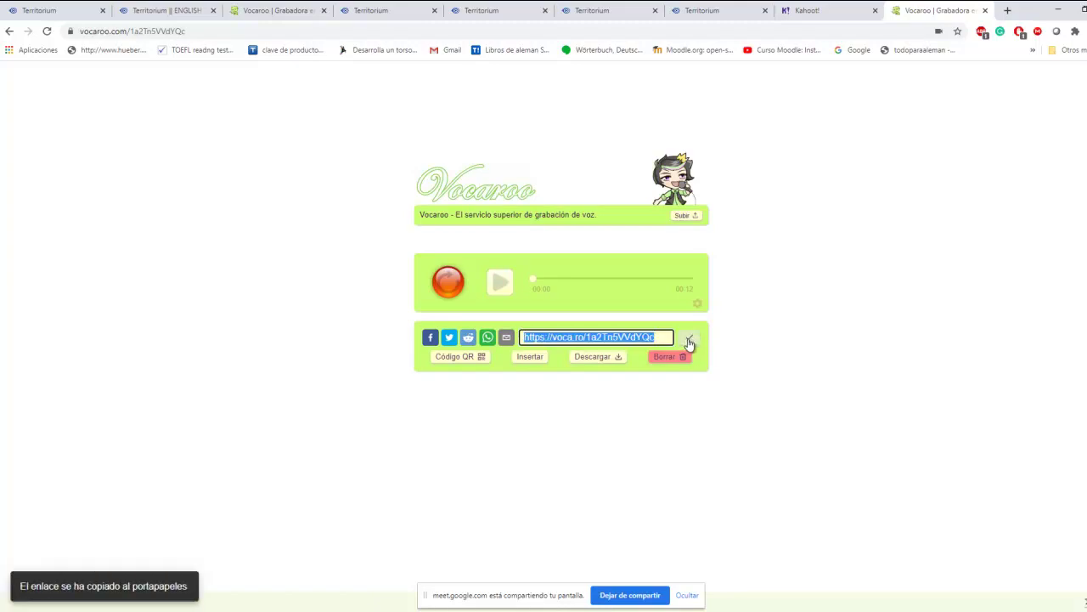
click(1059, 12)
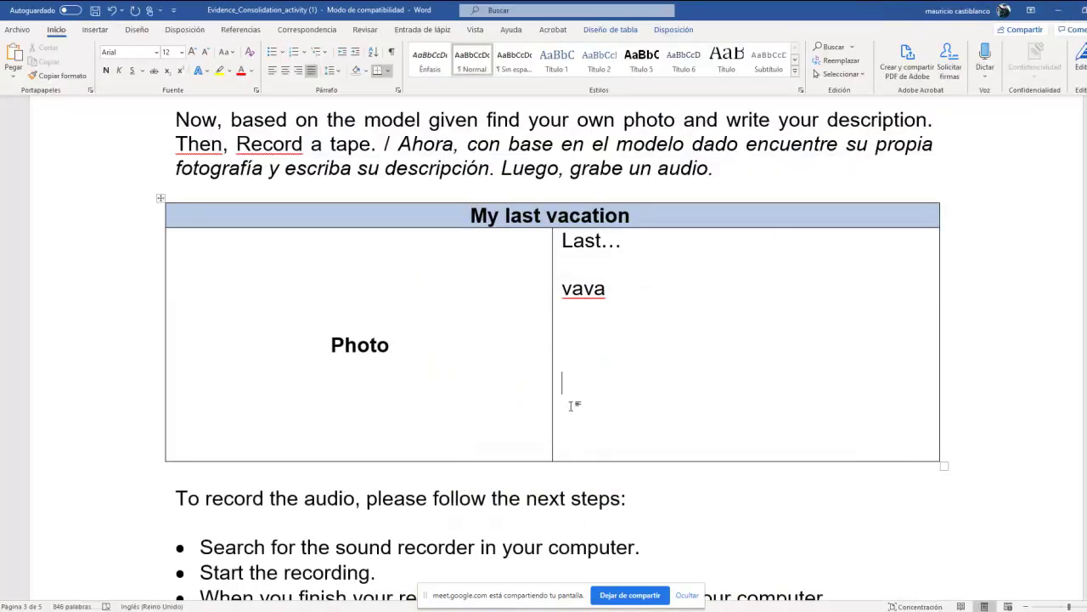
key(ctrl+v)
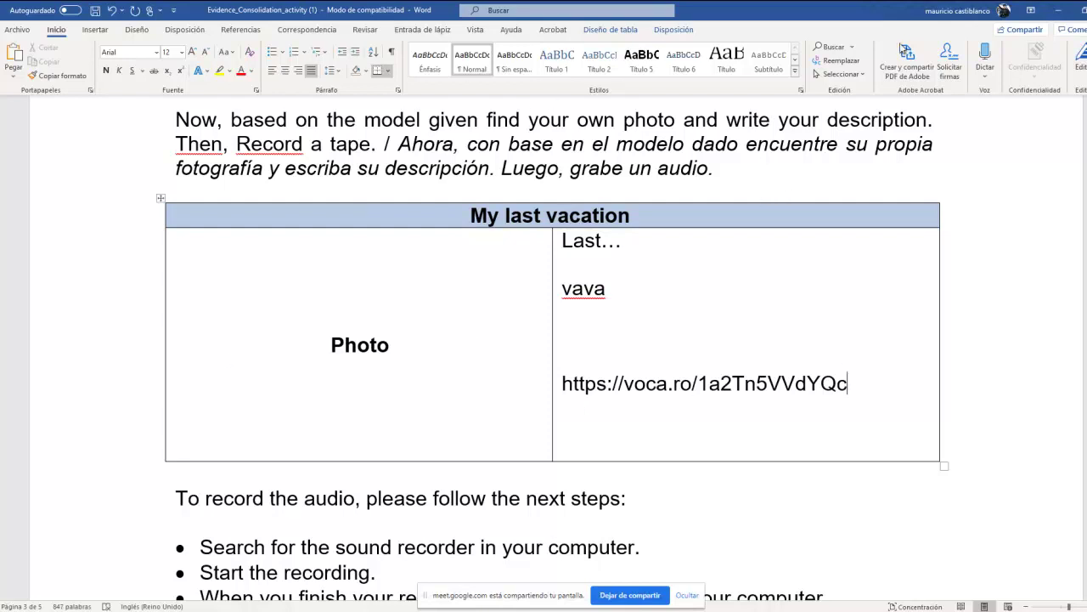
Step: Minimize the Word documents and return to the Consolidation activity evidence page in Chrome
click(1061, 12)
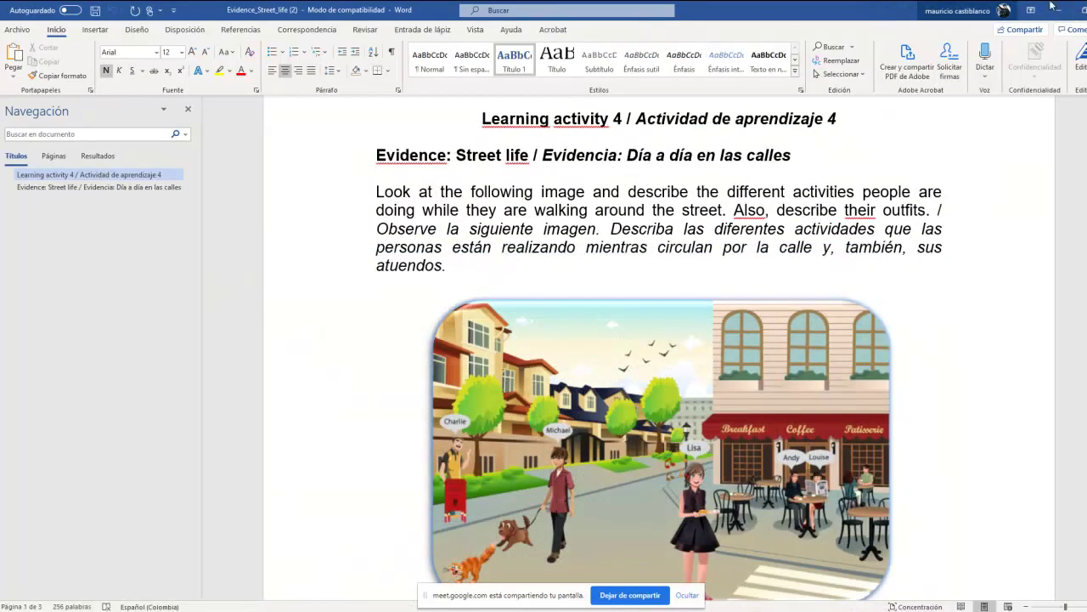
click(1059, 15)
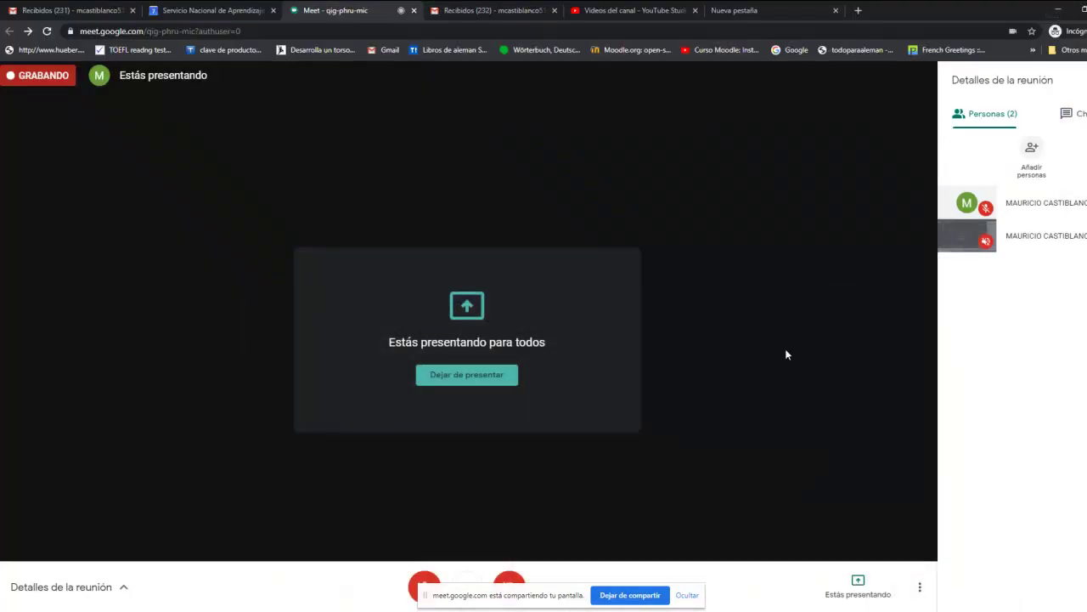
mouse_move(272, 544)
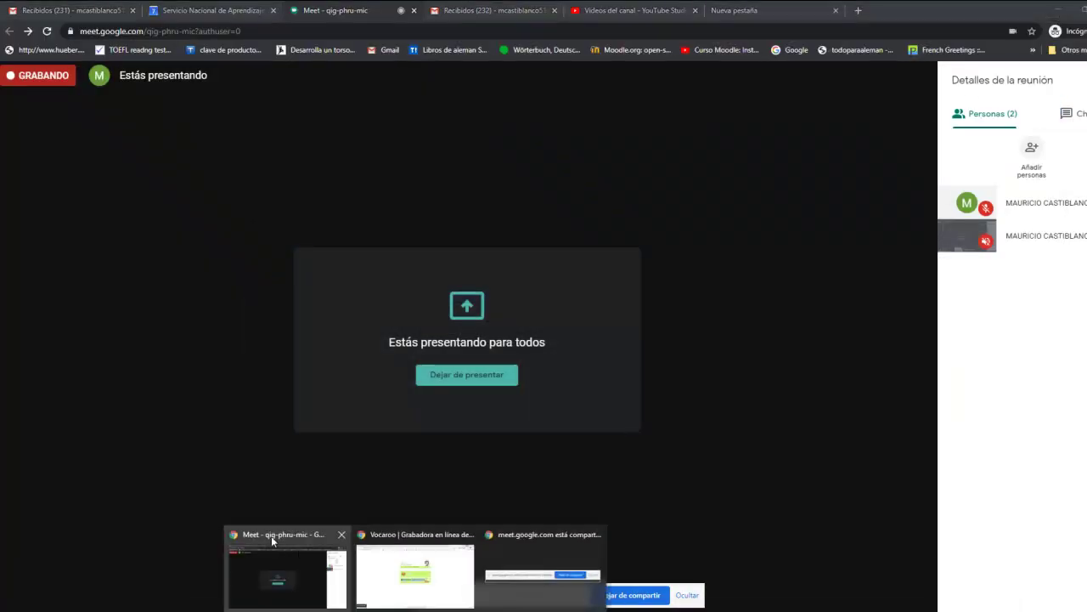
click(432, 574)
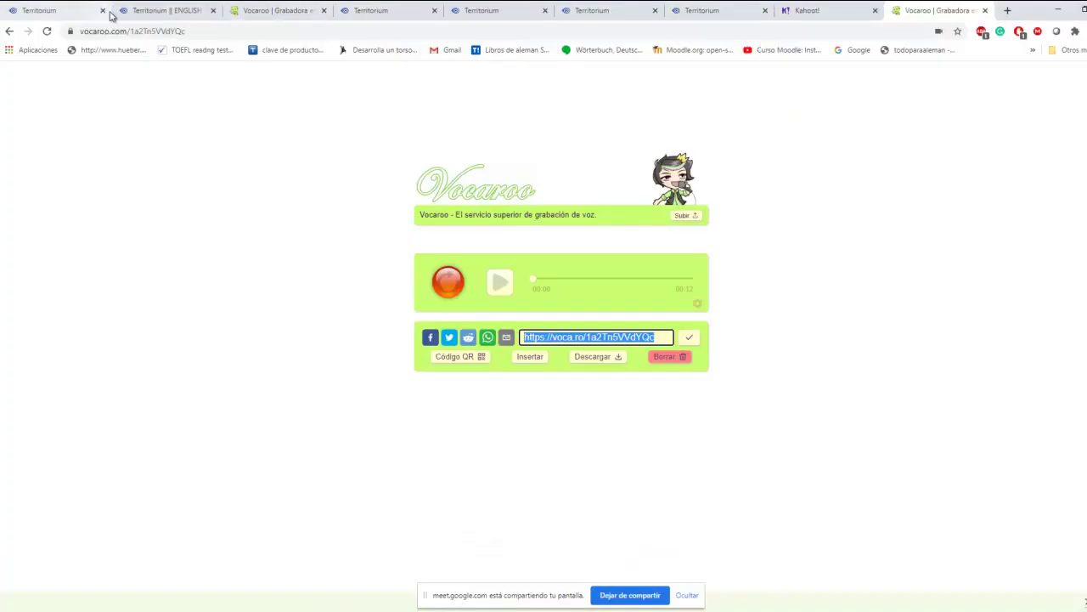
click(129, 12)
click(77, 13)
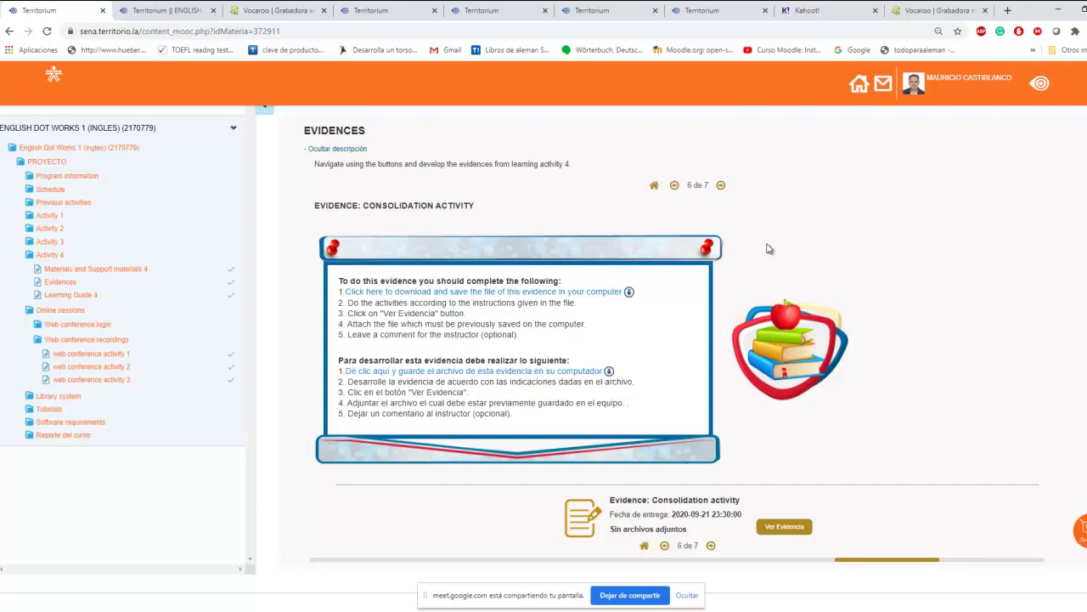
Step: Open Materials and Support materials 4 and go to the "What are you doing?" material, page 2 of 4
click(89, 272)
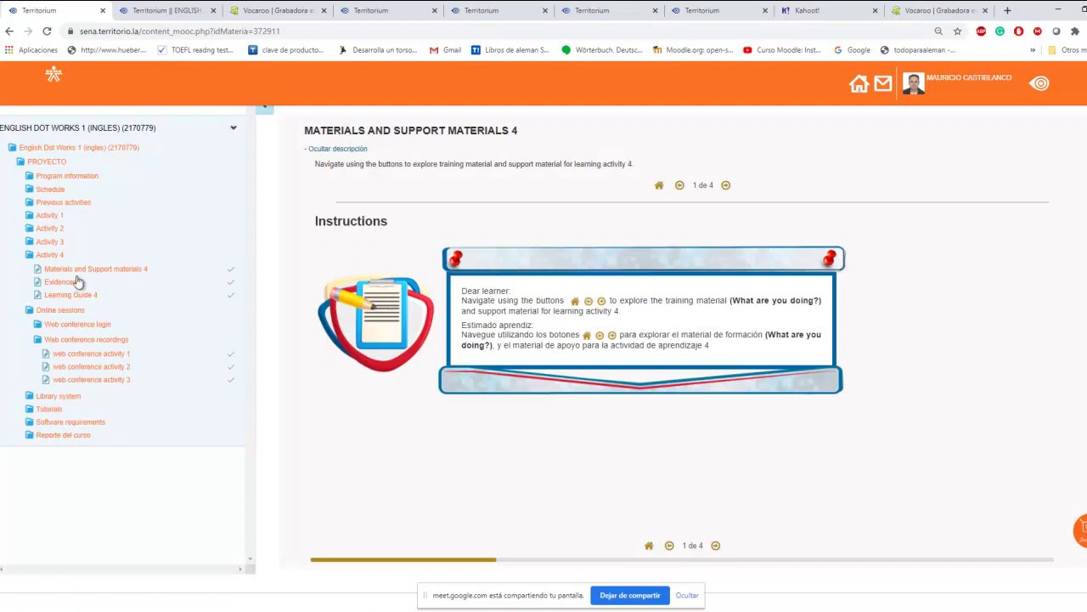
click(717, 547)
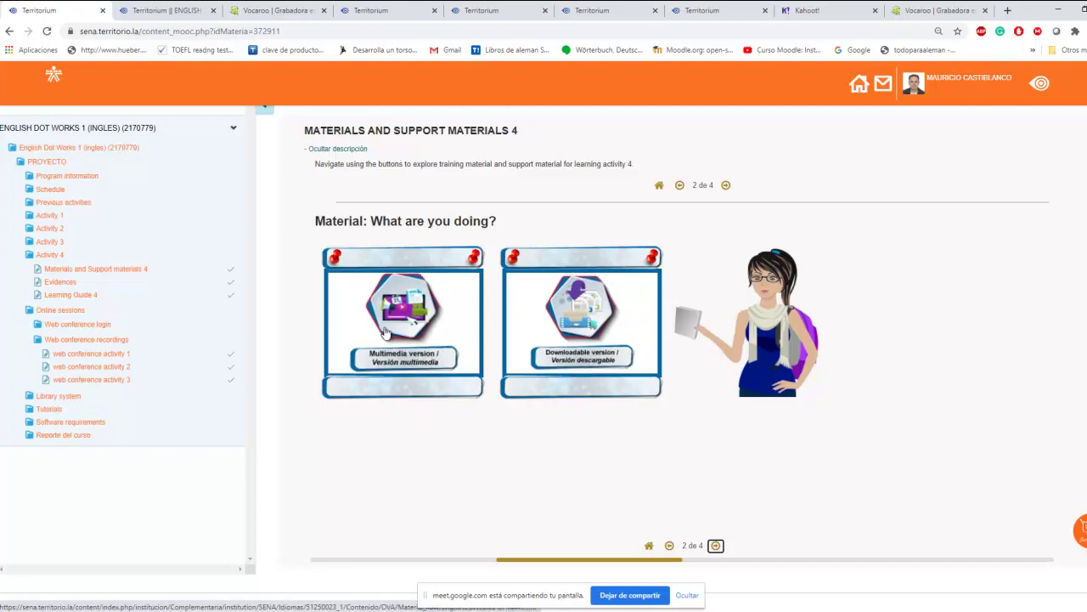
Step: Open the downloadable version of the "What are you doing?" material and review its introduction and present continuous section
click(584, 369)
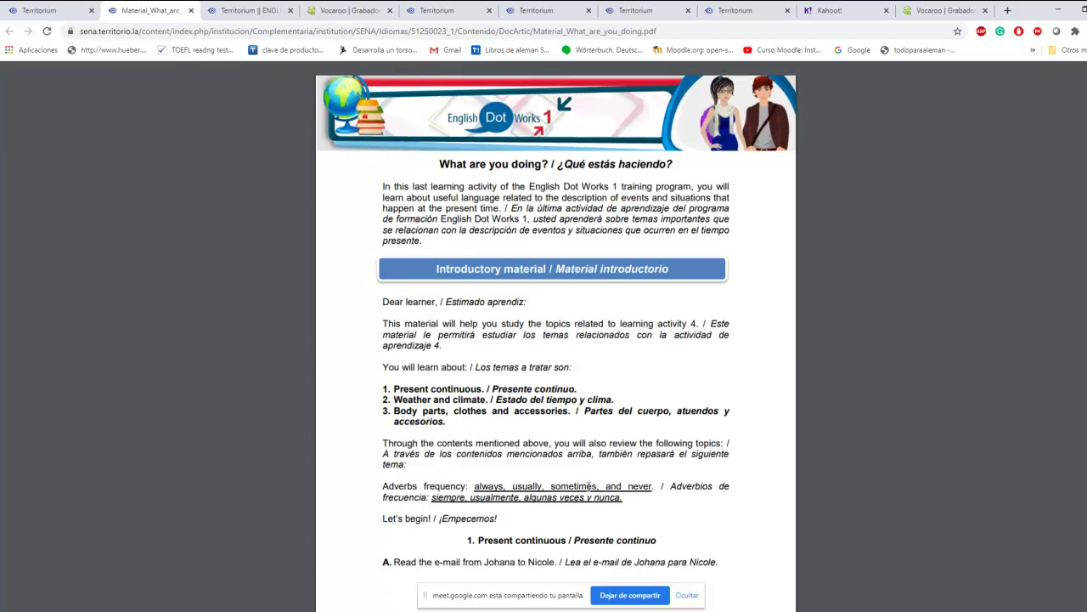
scroll(588, 487, down, 3)
scroll(588, 486, up, 3)
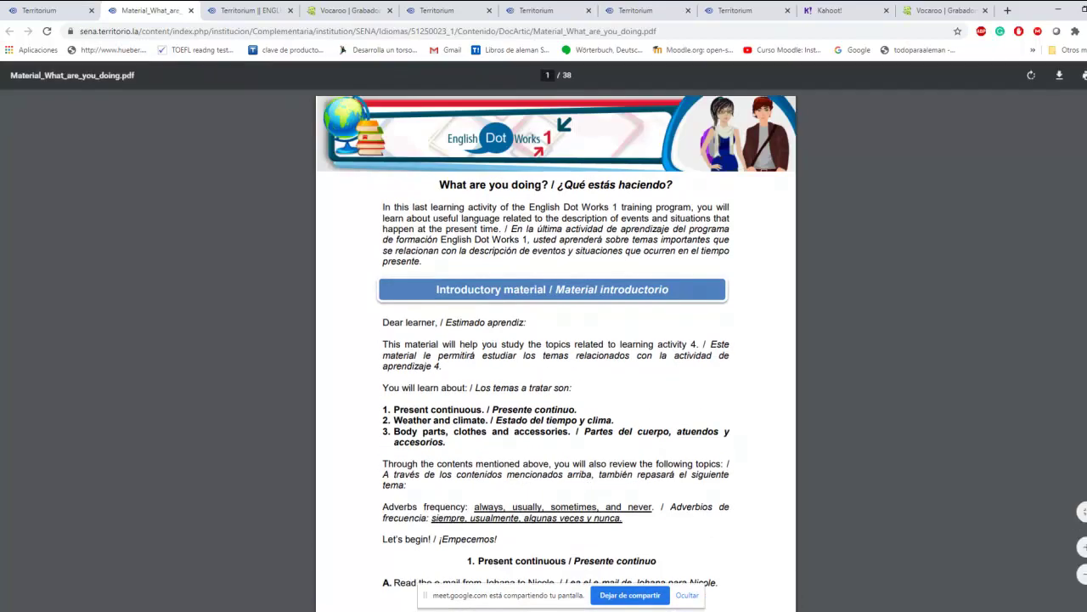
scroll(555, 340, down, 20)
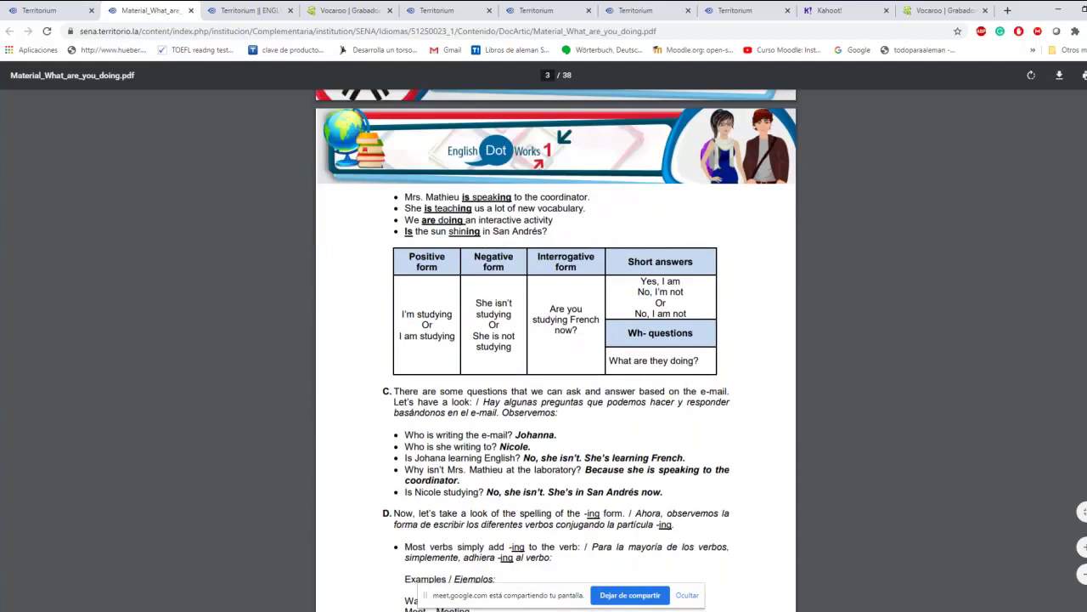
scroll(556, 350, down, 10)
scroll(556, 350, down, 5)
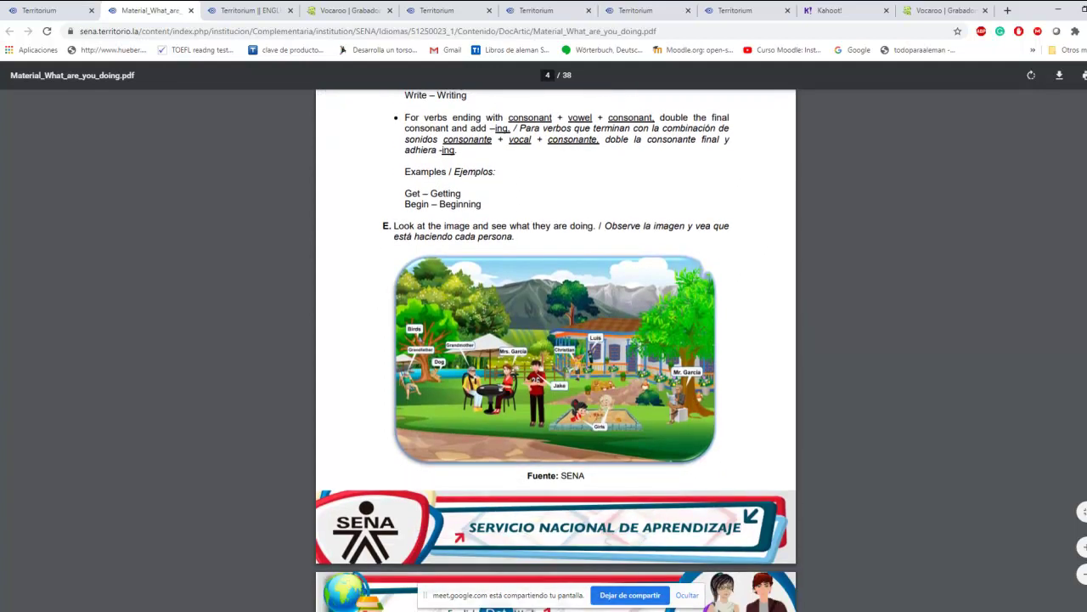
scroll(556, 350, down, 8)
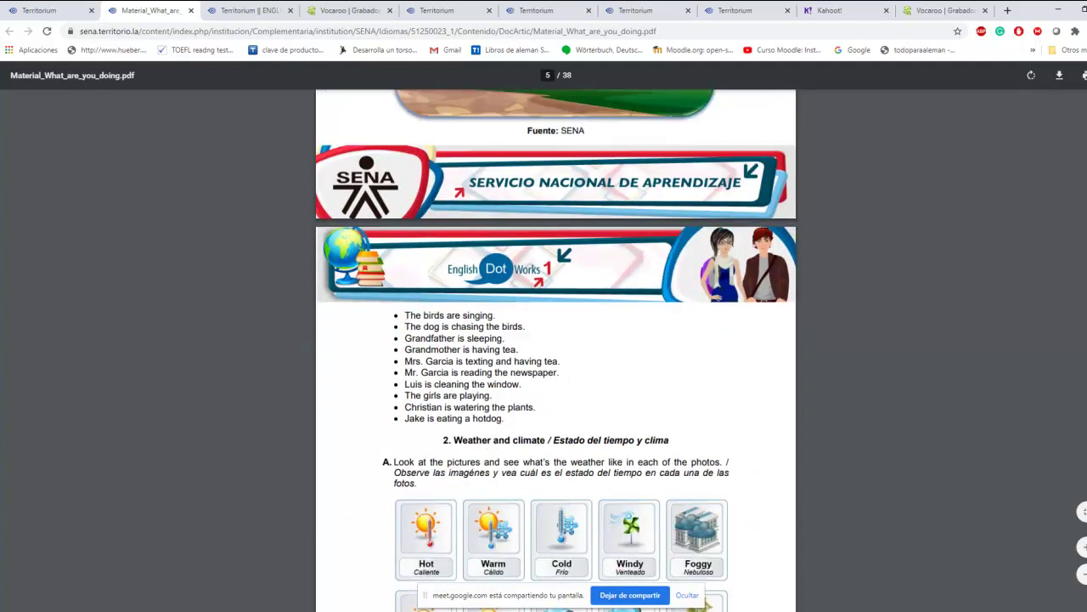
Step: Examine the Weather and climate section, covering the weather adjectives, the four seasons and the illustrated weather dialogues
scroll(555, 350, down, 6)
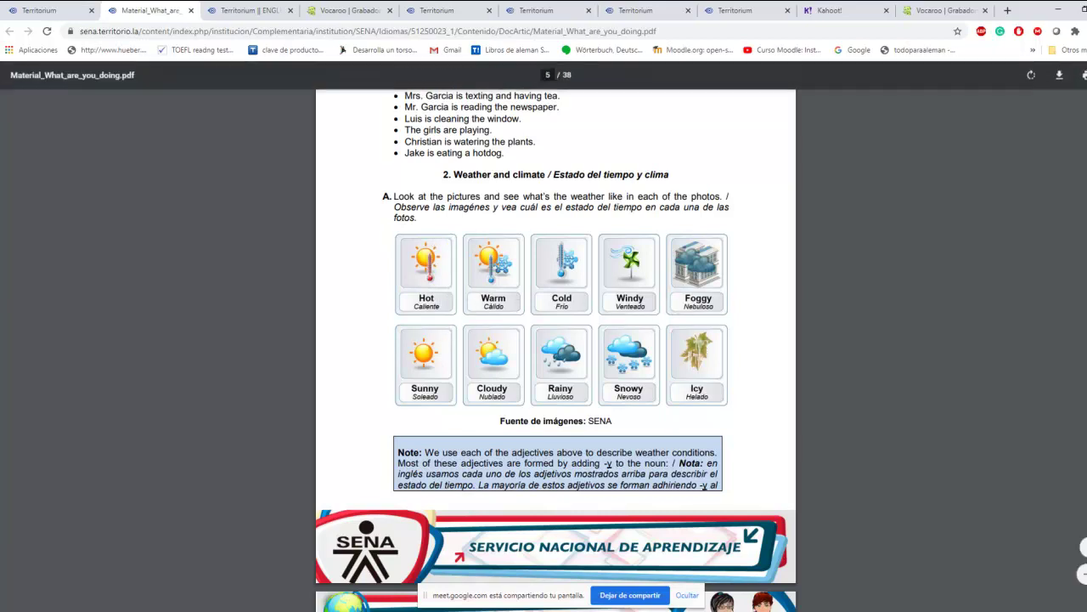
scroll(556, 339, down, 8)
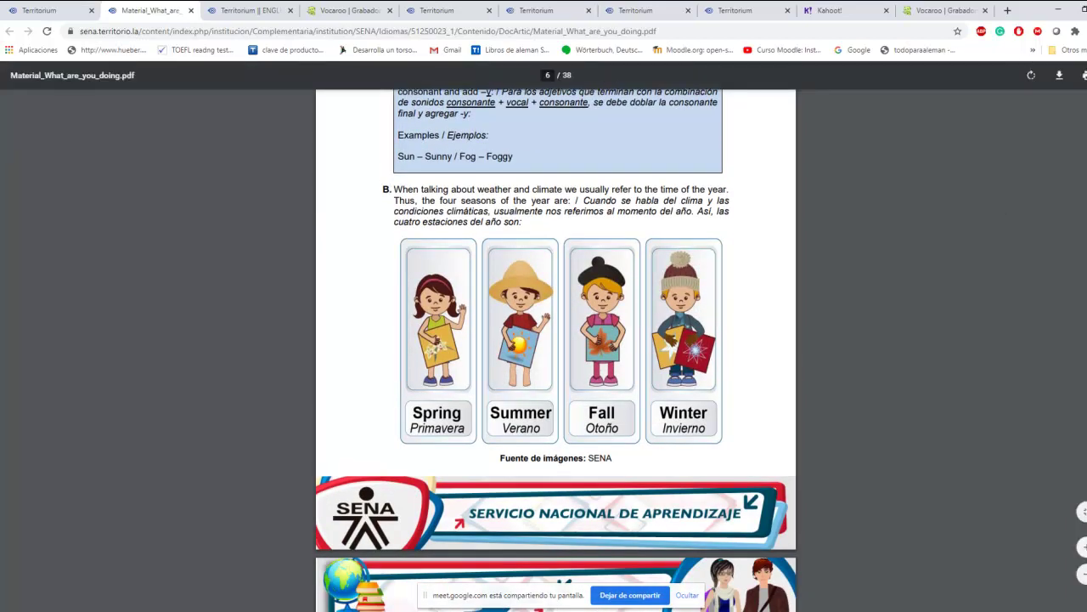
scroll(556, 340, down, 10)
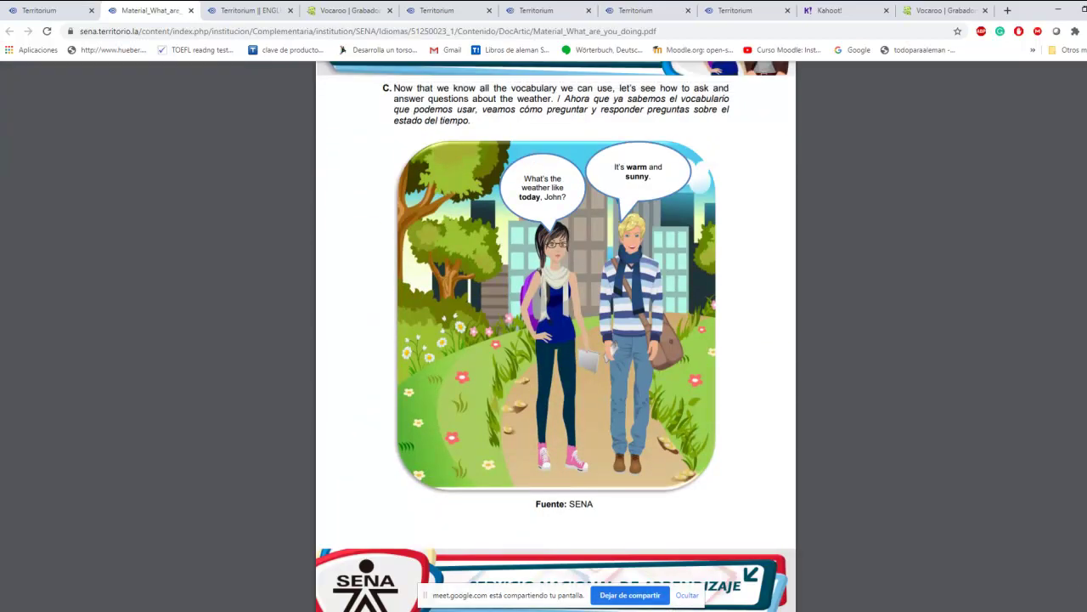
scroll(556, 340, down, 7)
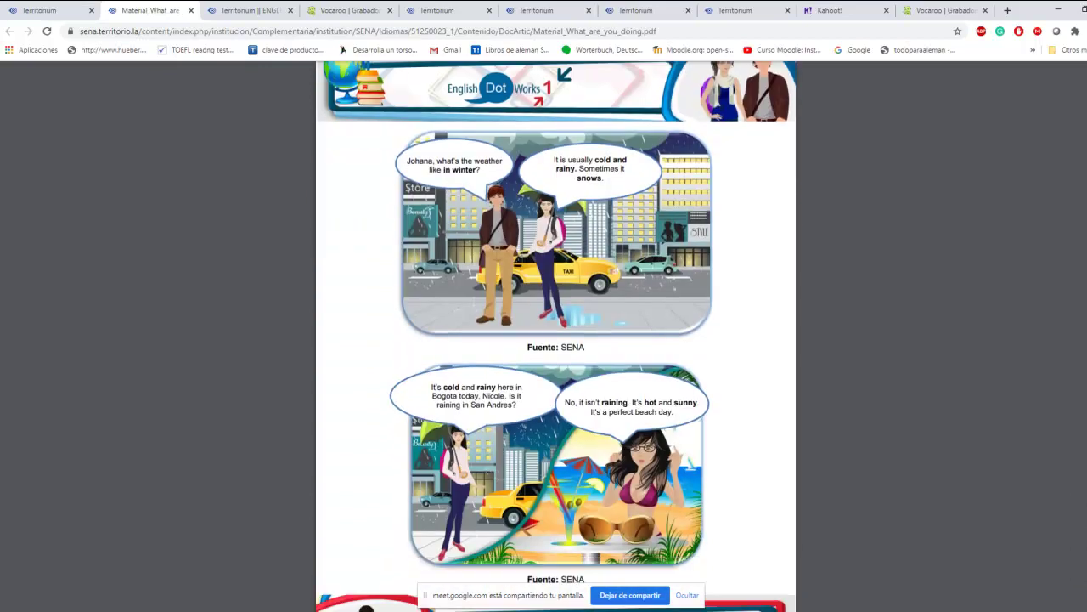
scroll(556, 340, down, 1)
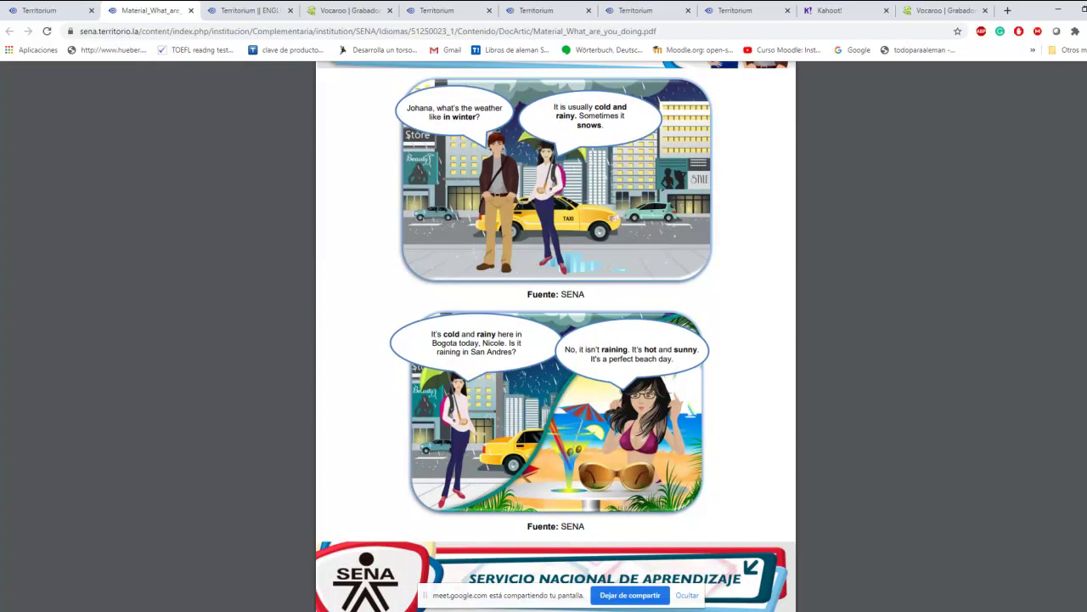
Step: Look through the picture descriptions of people in the Body parts, clothes and accessories section
scroll(555, 340, down, 11)
scroll(556, 340, down, 2)
scroll(556, 340, down, 5)
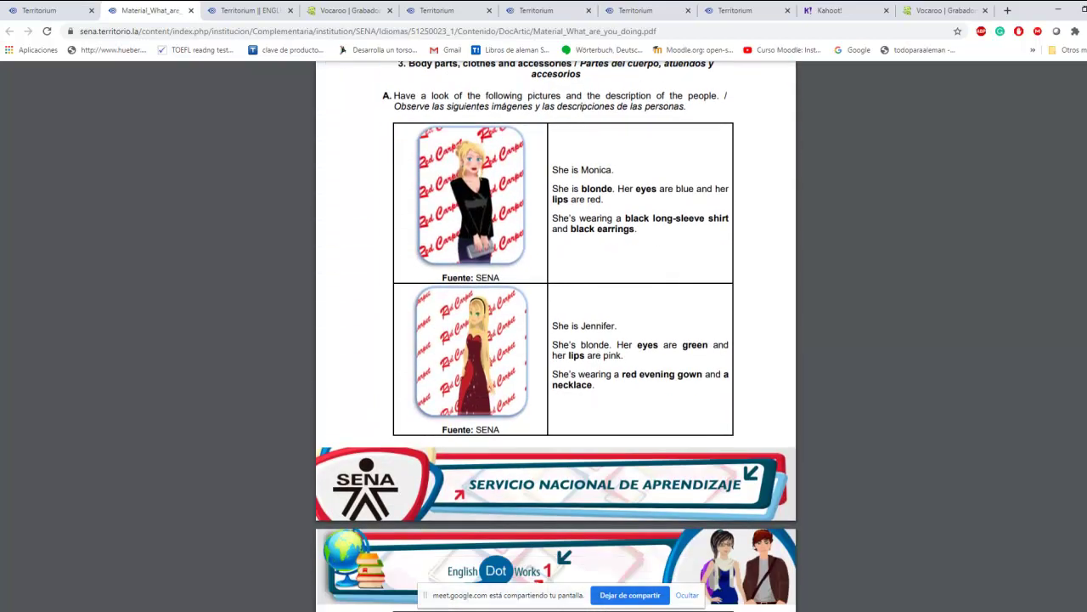
scroll(556, 340, down, 14)
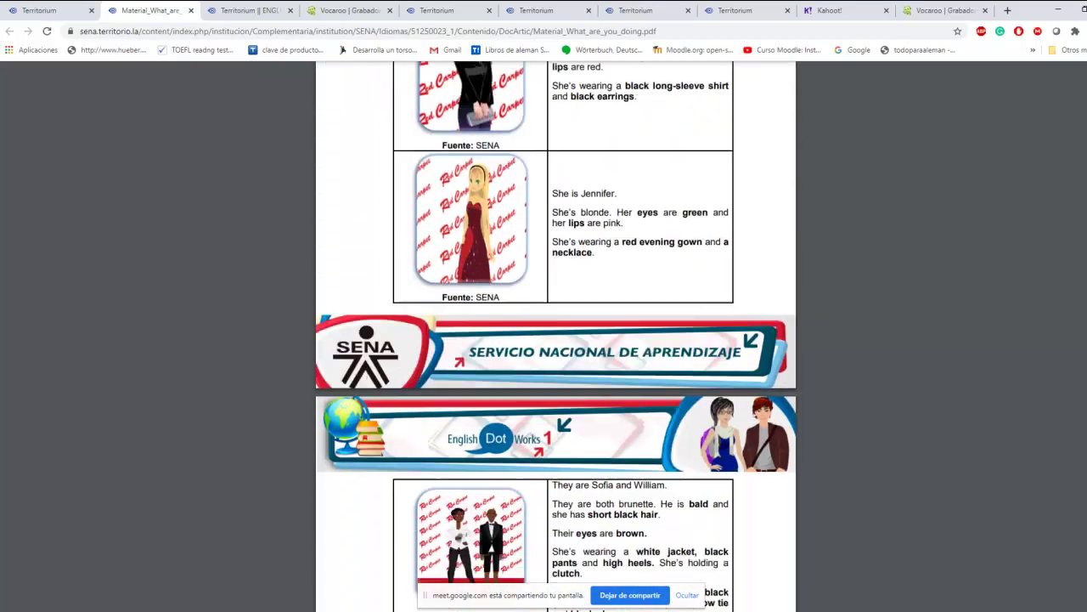